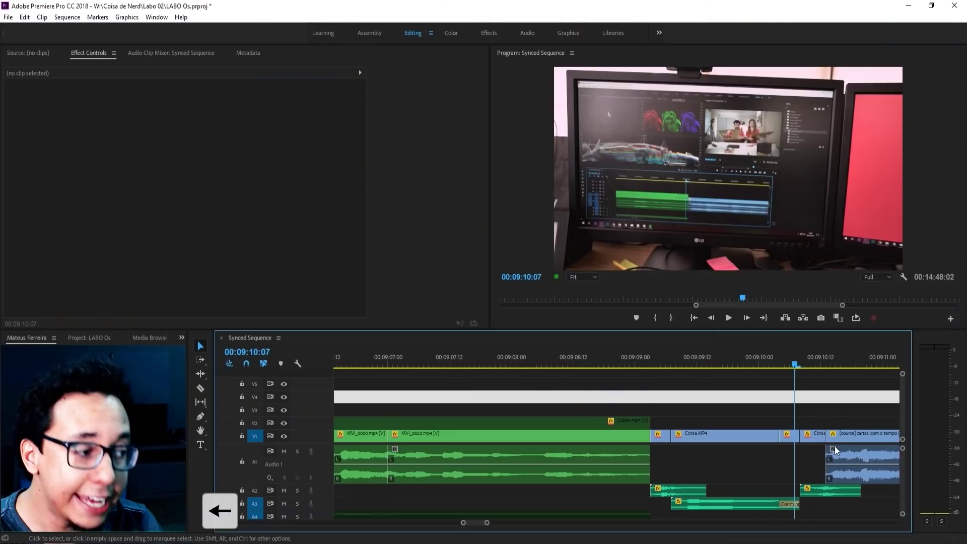
Step: Step frame by frame through the Synced Sequence from about 00:09:09:00 to examine the cuts
left_click(646, 362)
key("Right")
key("Right")
key("Right")
key("Right")
key("Right")
key("Right")
key("Right")
key("Right")
key("Right")
key("Right")
key("Right")
key("Right")
key("Right")
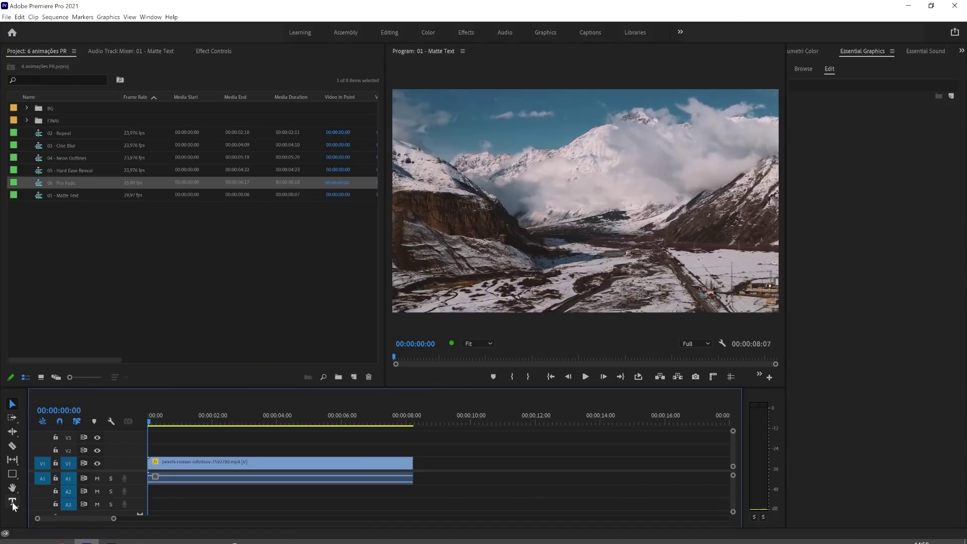
Step: Add a text layer reading MOUNTAINS over the middle of the mountain video at the start of the sequence
left_click(12, 503)
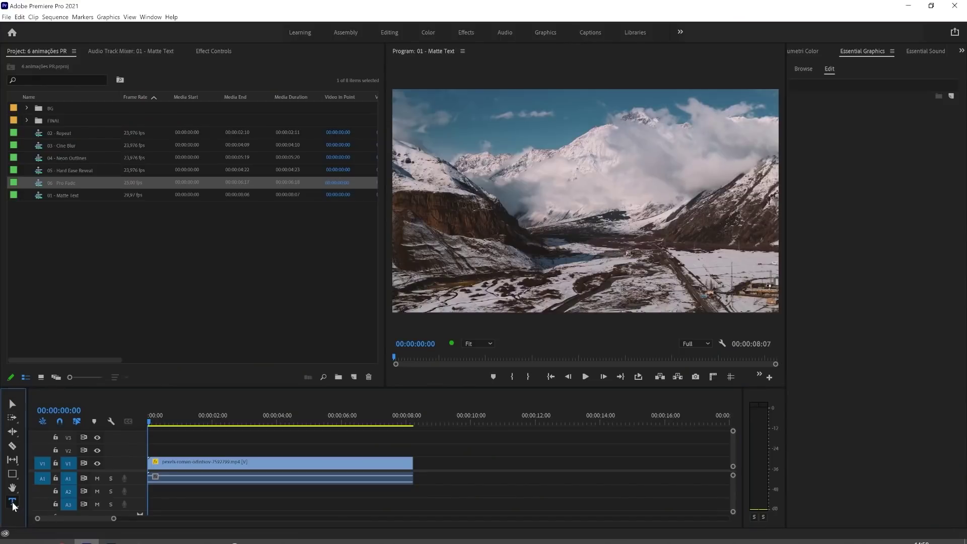
left_click(554, 216)
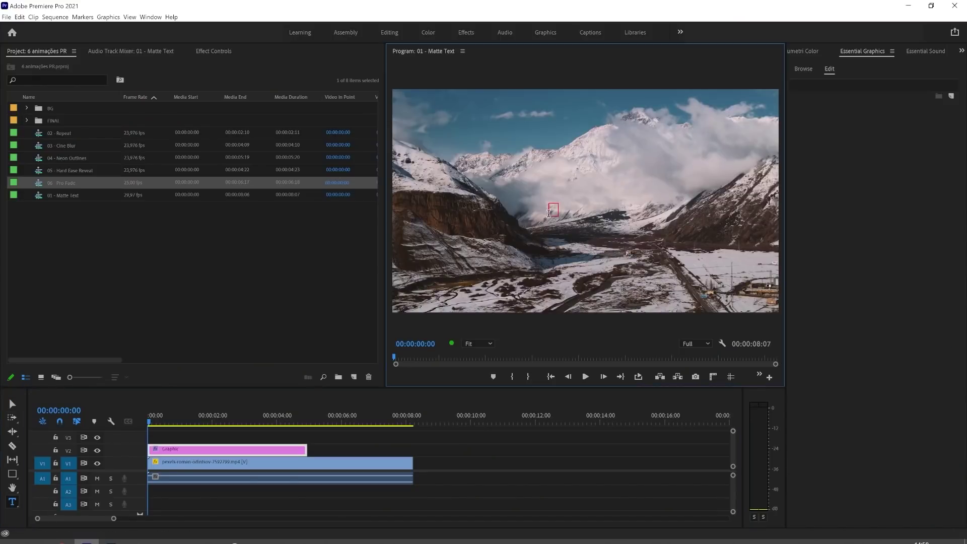
type("MOUNTAINS")
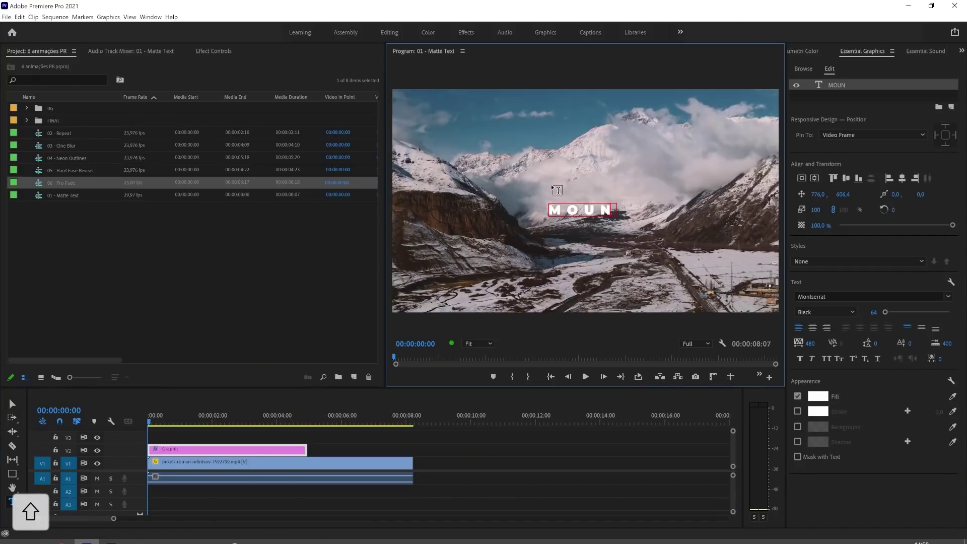
Step: Set the MOUNTAINS text to font size 128 with tracking 0 and center it in the frame
key("ctrl+a")
left_click_drag(874, 313, 906, 313)
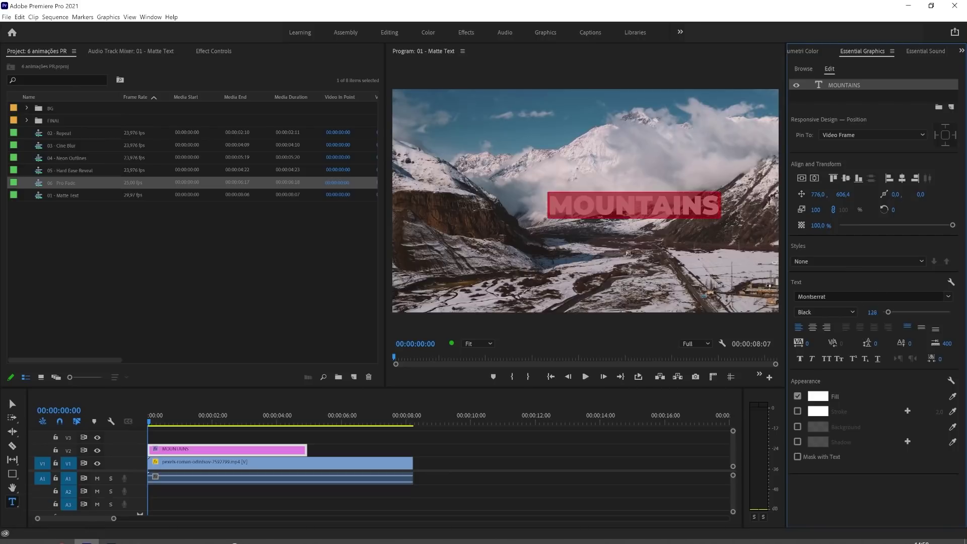
left_click(815, 179)
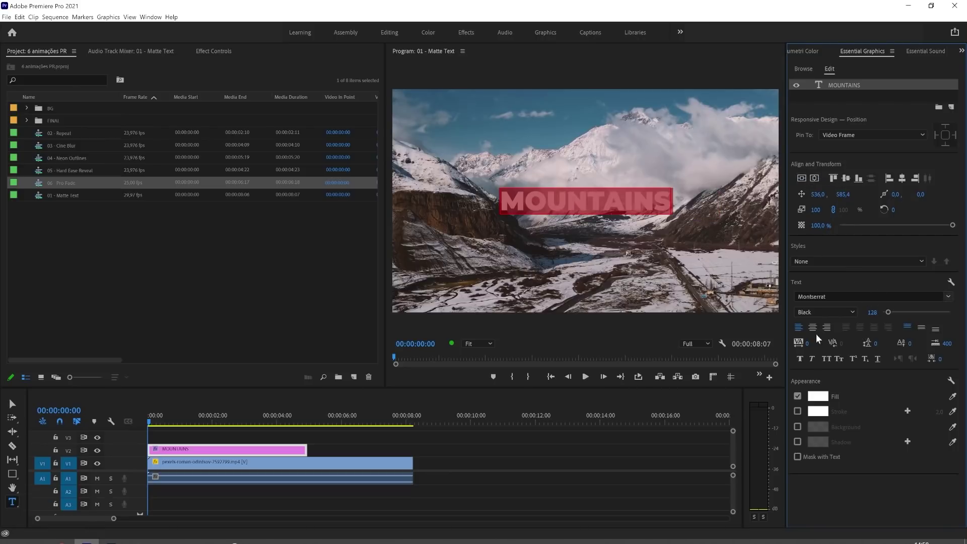
Step: Try the Bold font style on the MOUNTAINS text and set it back to Black
left_click(847, 312)
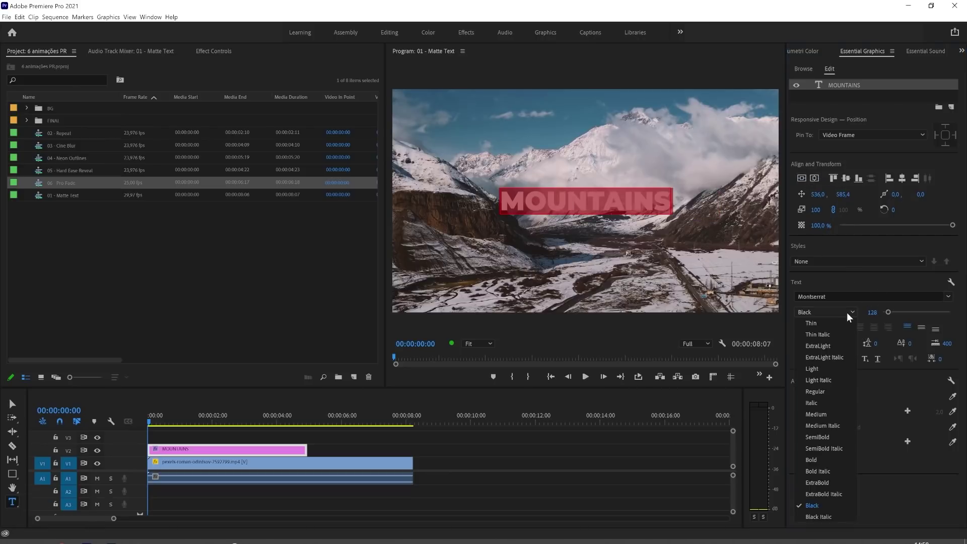
left_click(838, 456)
left_click(808, 313)
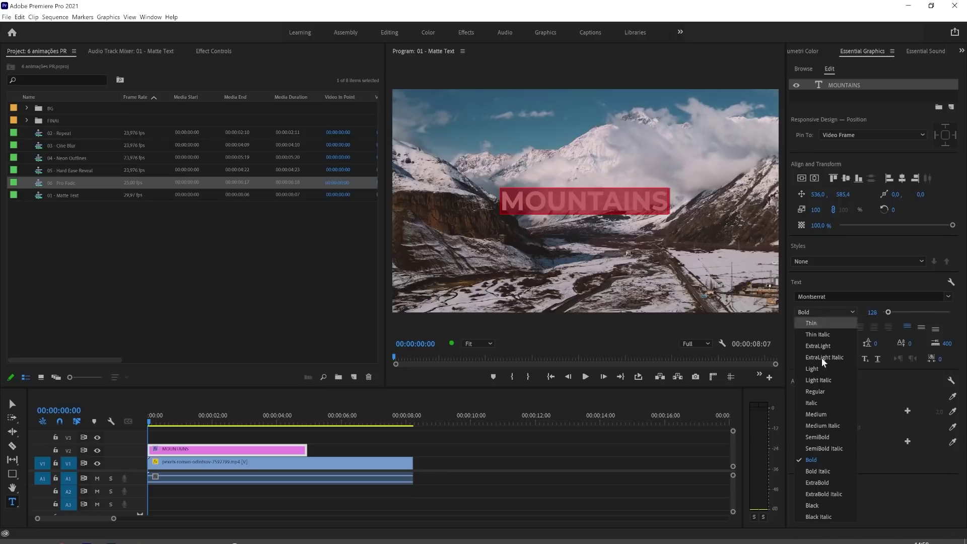
left_click(814, 505)
Step: Extend the MOUNTAINS graphic clip on V2 to end together with the video clip beneath it
left_click(385, 446)
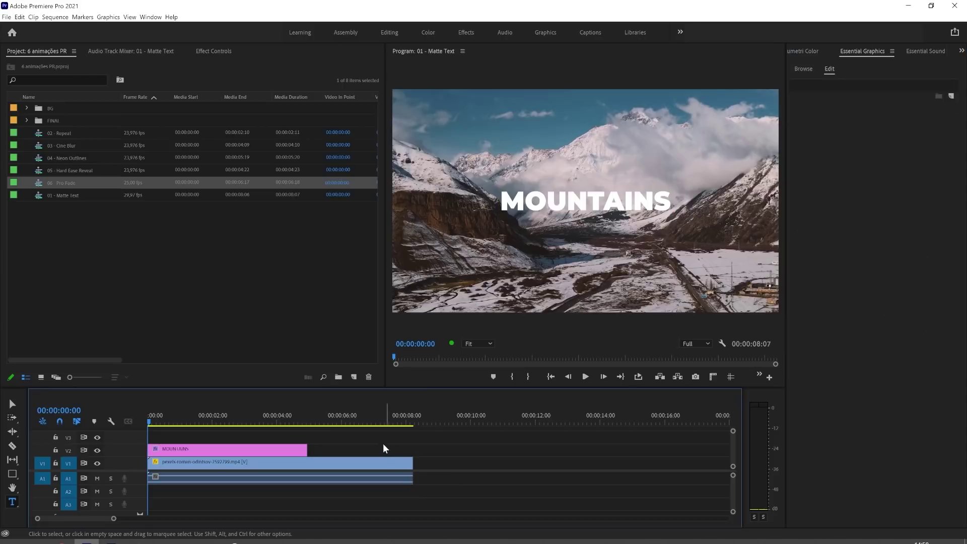
left_click(278, 449)
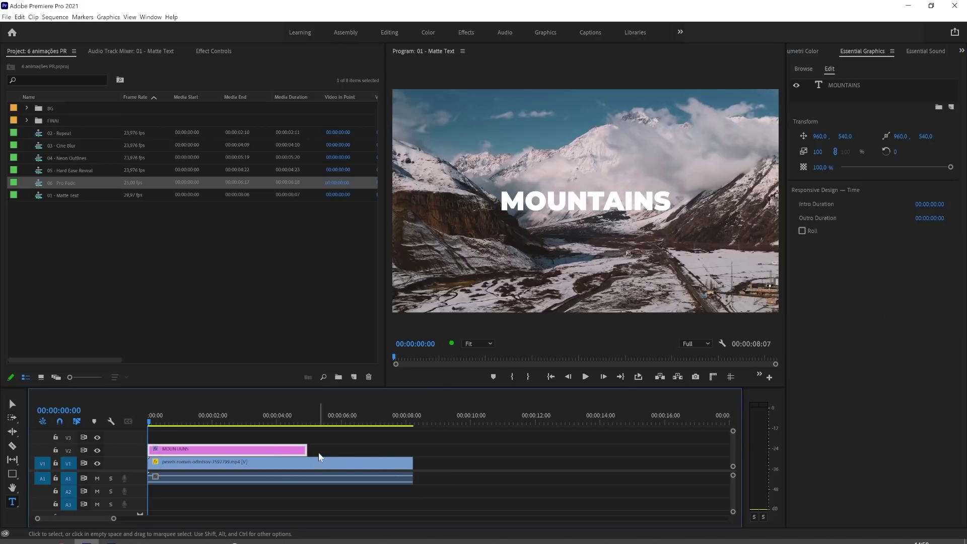
left_click_drag(308, 450, 393, 450)
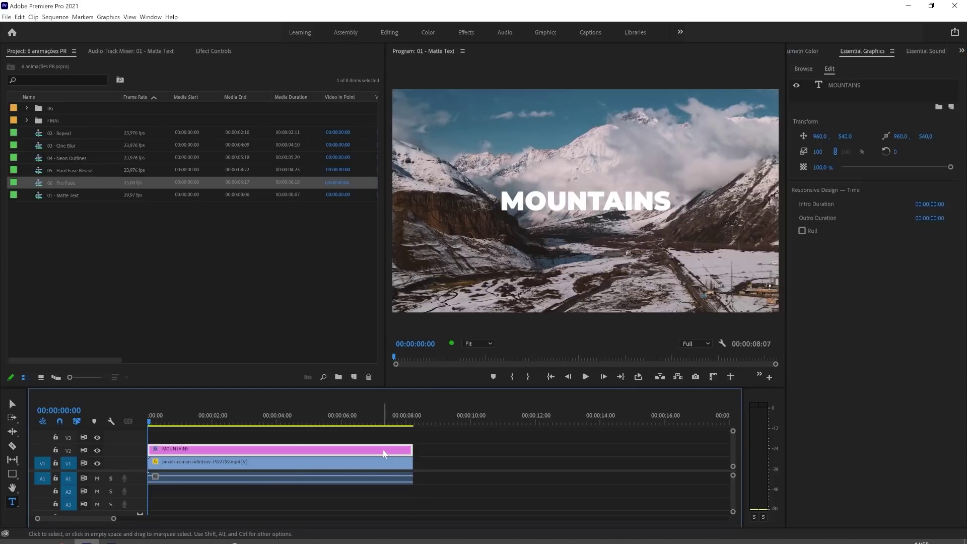
Step: Draw a rectangle larger than the whole video frame inside the MOUNTAINS graphic and give it a black fill (000000)
left_click(12, 478)
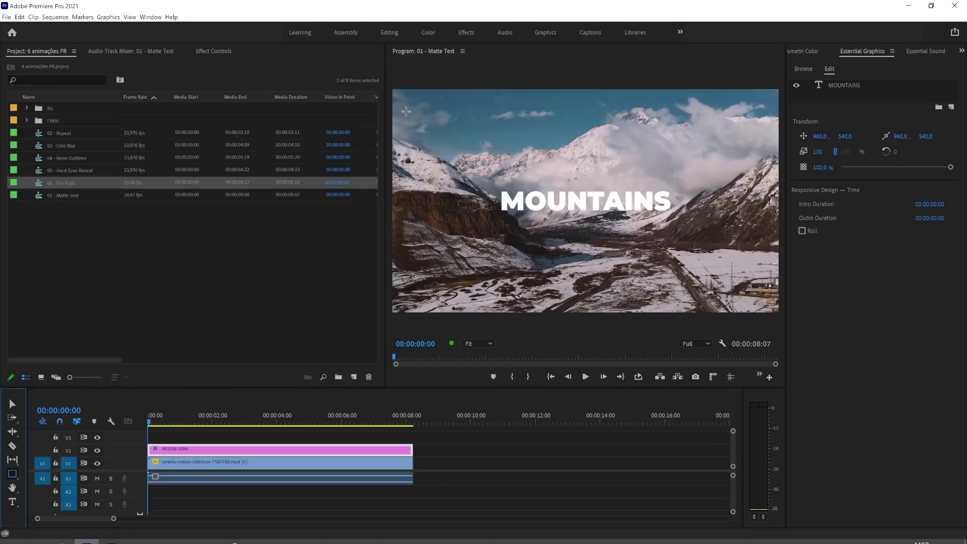
left_click(489, 344)
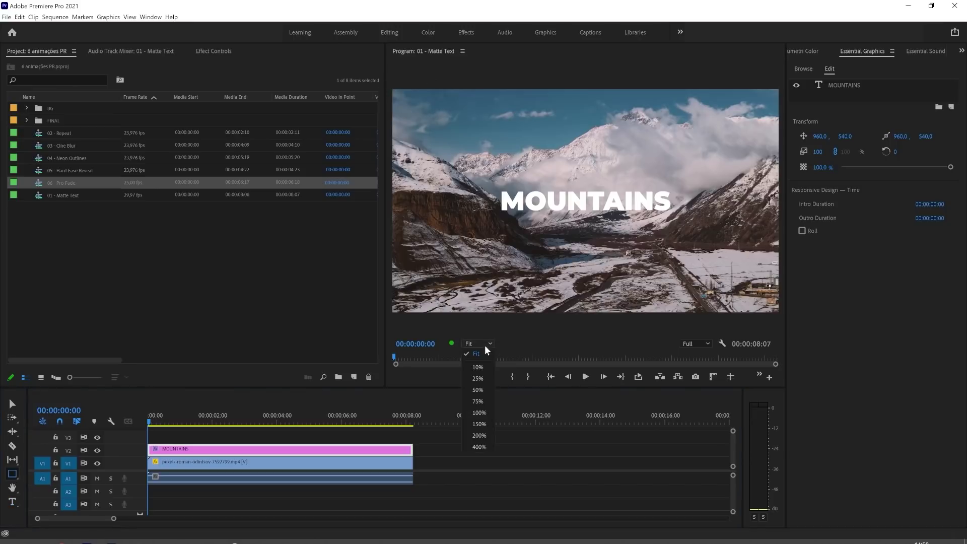
left_click(479, 401)
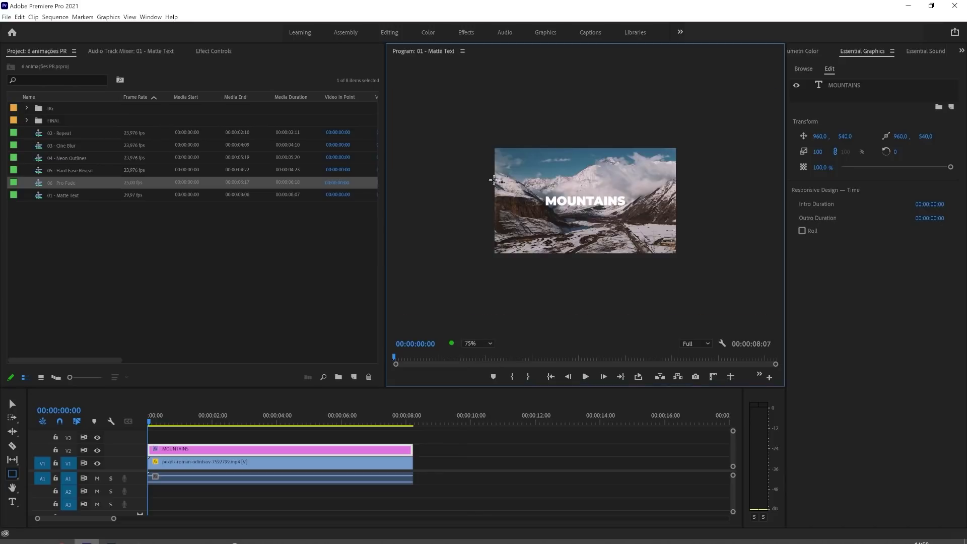
left_click_drag(485, 139, 694, 268)
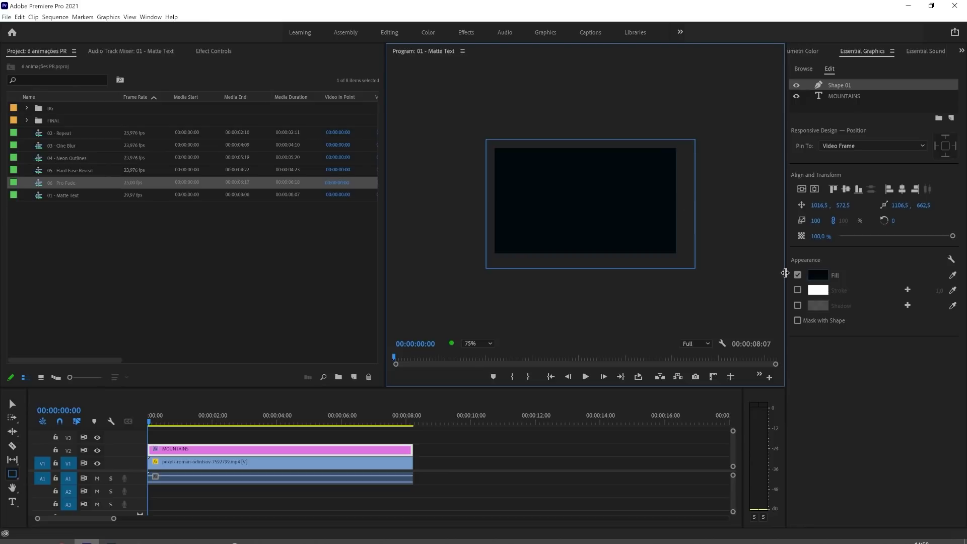
left_click(819, 276)
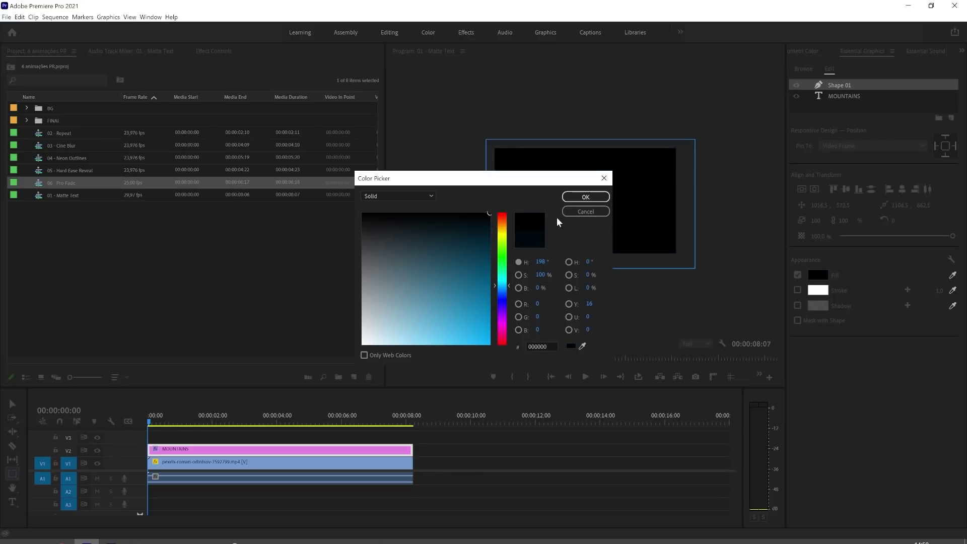
left_click(586, 196)
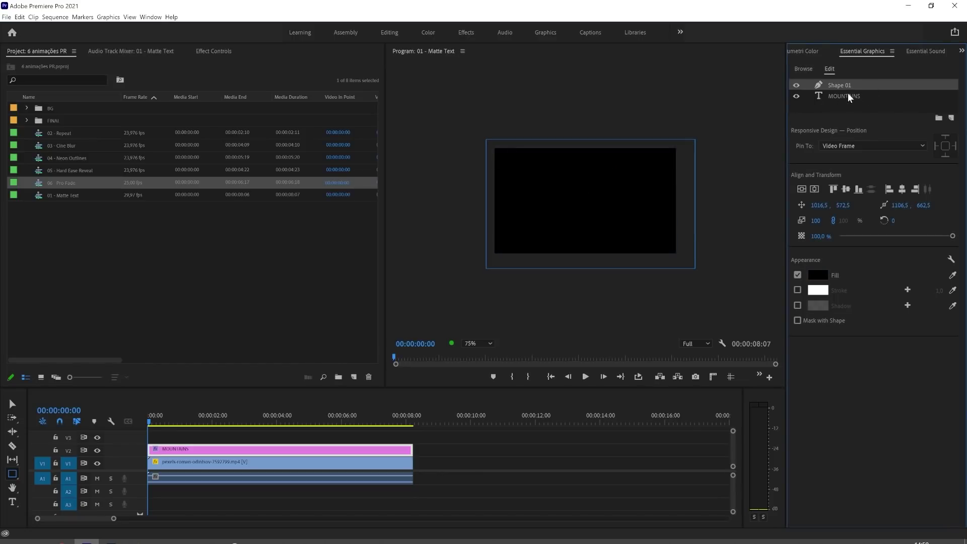
Step: Place Shape 01 beneath the MOUNTAINS text layer and enable Mask with Text with Invert on the text
left_click_drag(842, 86, 853, 103)
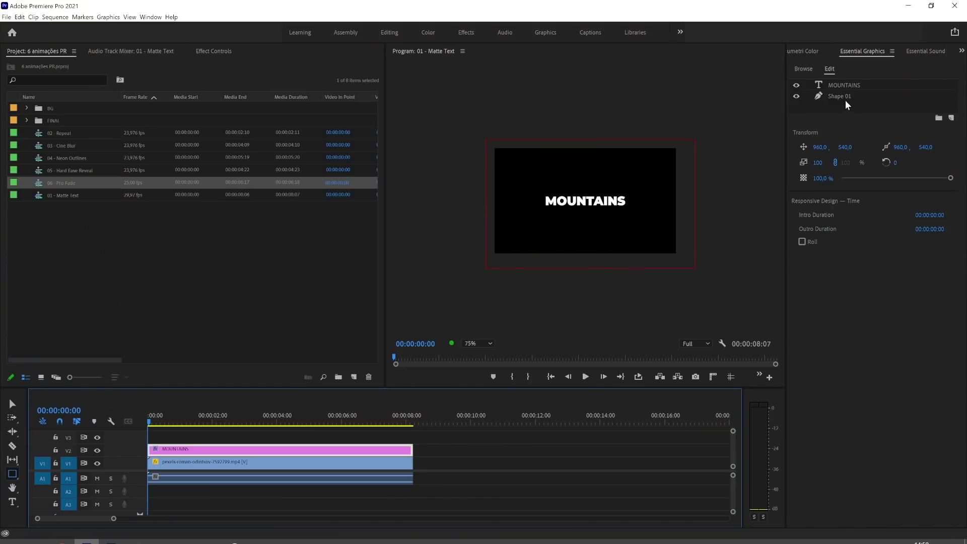
left_click(855, 86)
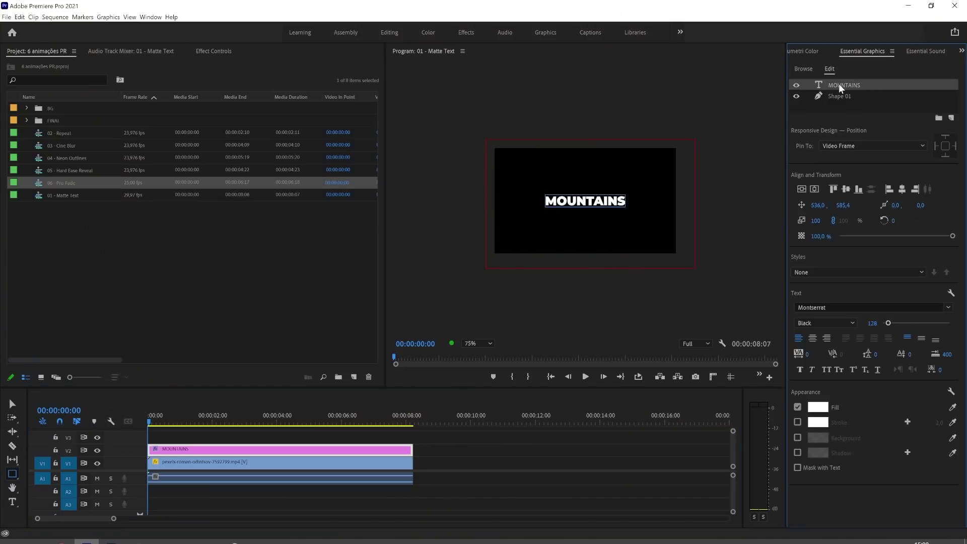
left_click(798, 468)
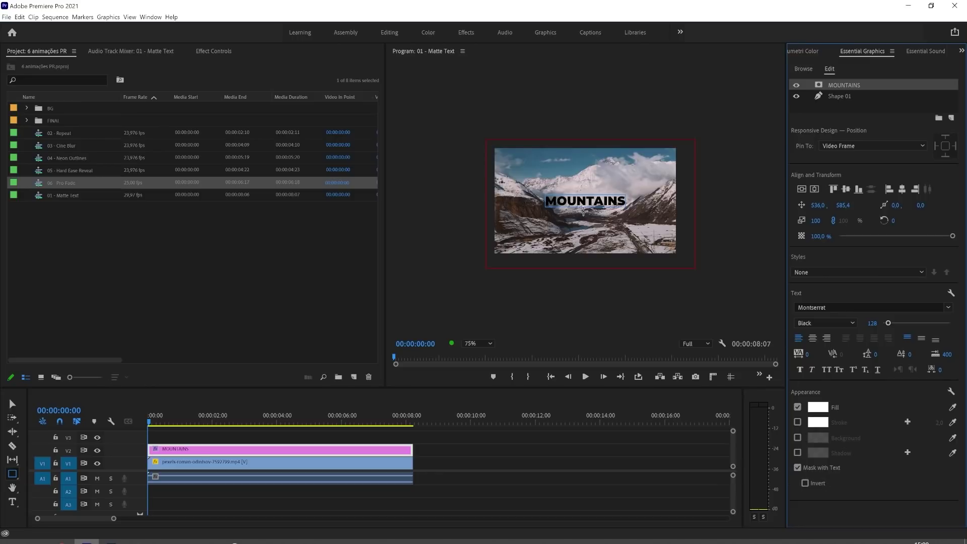
left_click(836, 98)
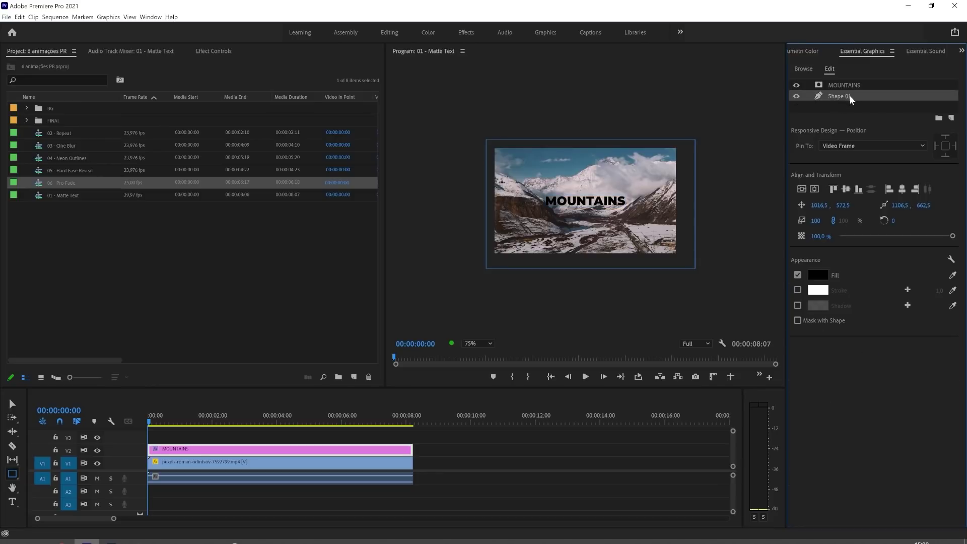
left_click(849, 86)
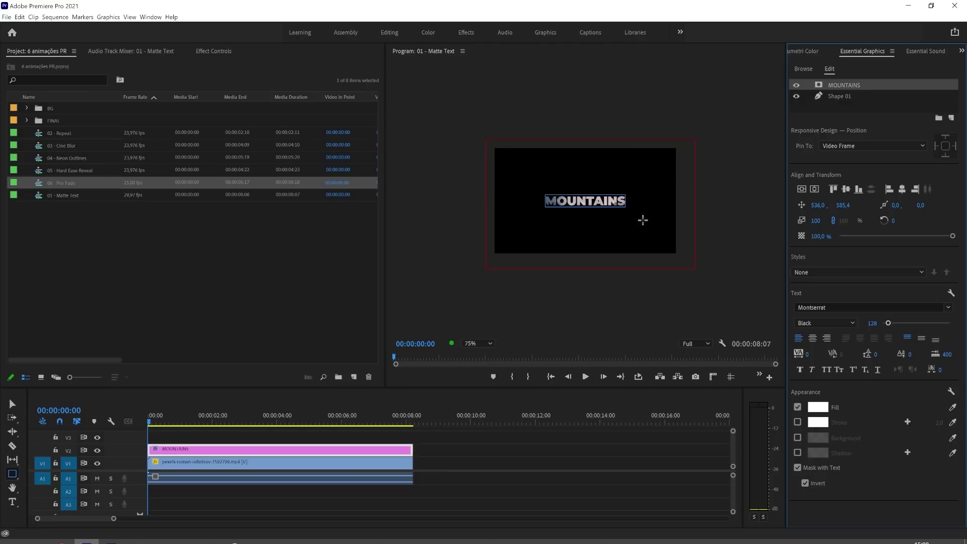
Step: Fit the preview to the monitor and play the sequence from the start to check the video-filled MOUNTAINS text
left_click(480, 454)
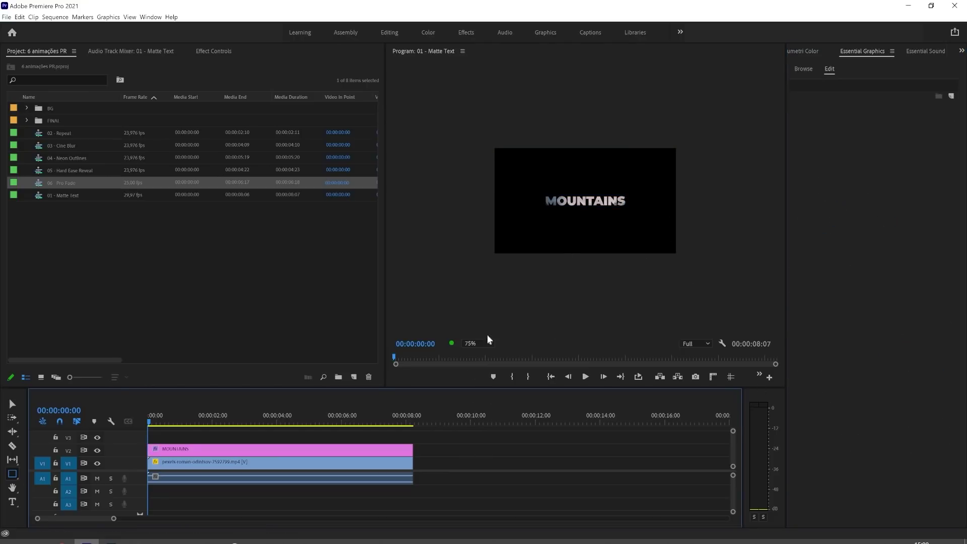
left_click(171, 421)
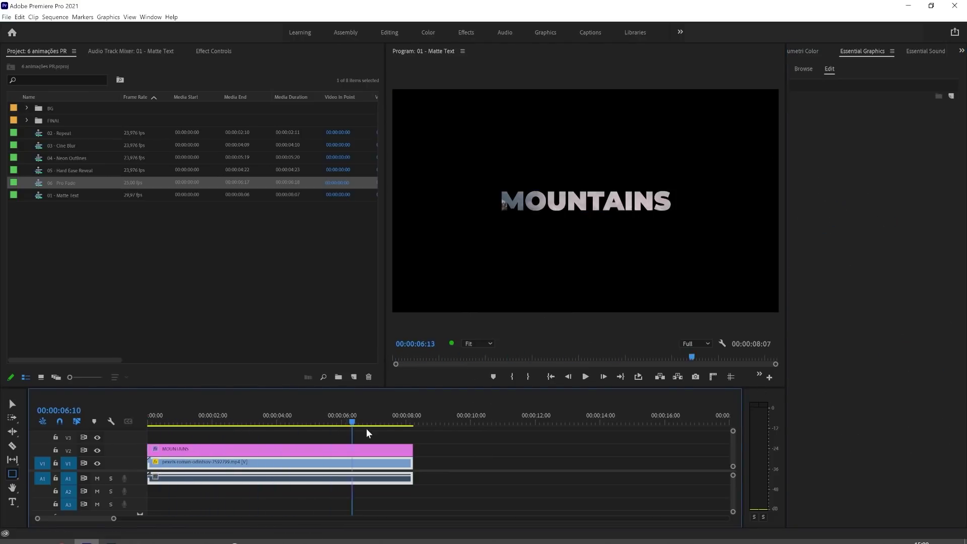
left_click(151, 424)
key("space")
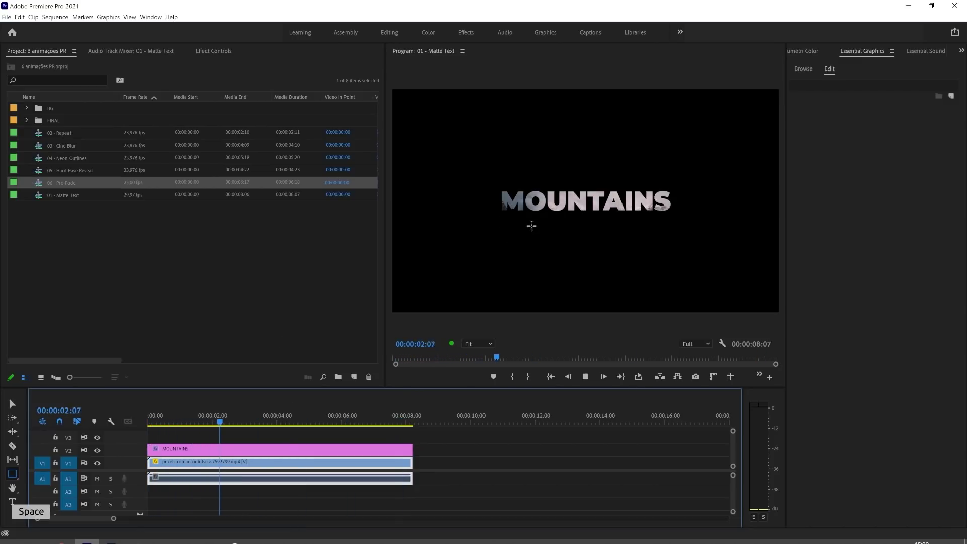
key("space")
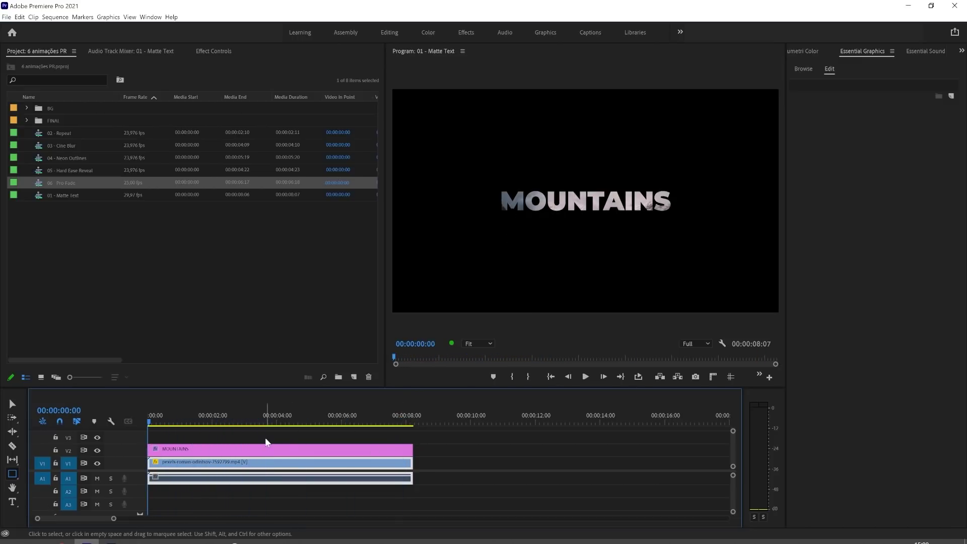
Step: Keyframe Shape 01's opacity in the MOUNTAINS graphic from 0 % at the clip's start to 100 % at 00:00:02:19
key("v")
left_click(175, 451)
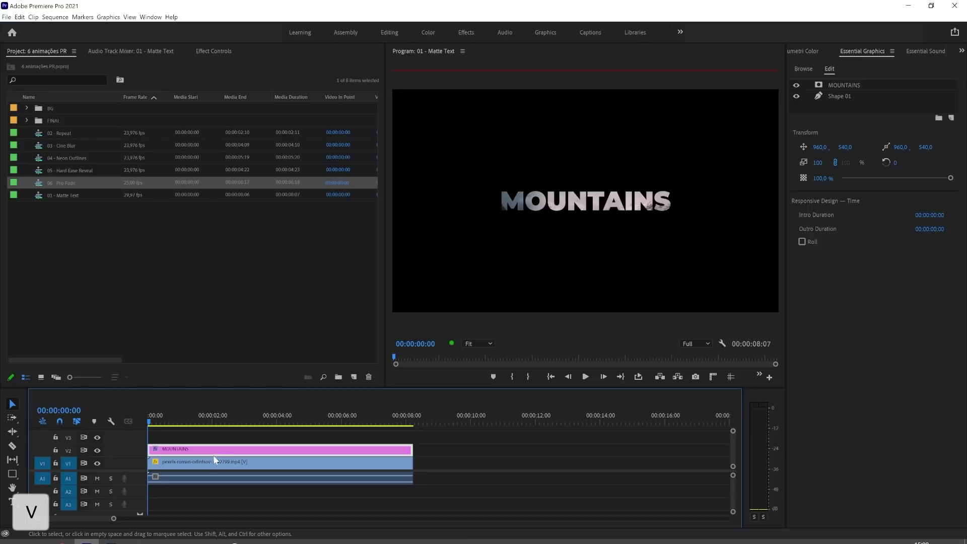
left_click(215, 51)
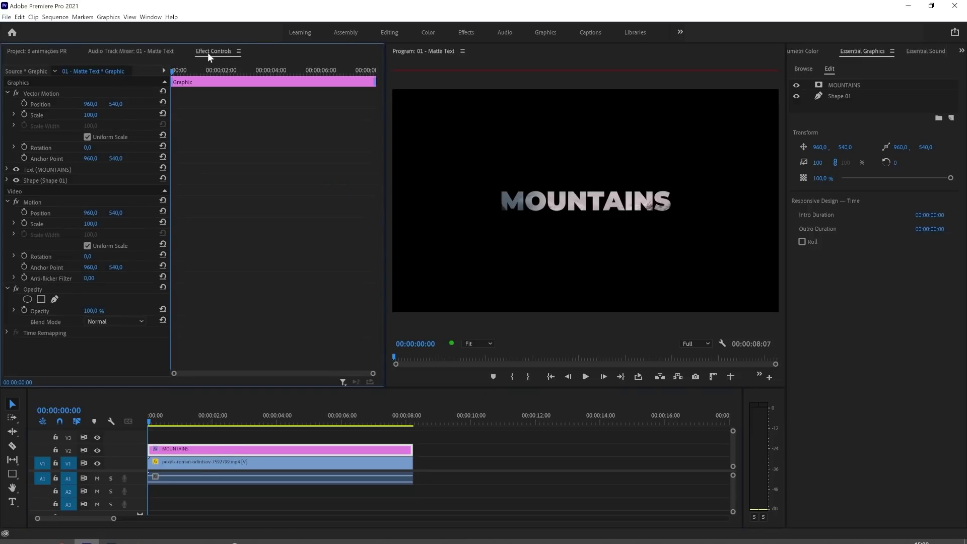
left_click(41, 181)
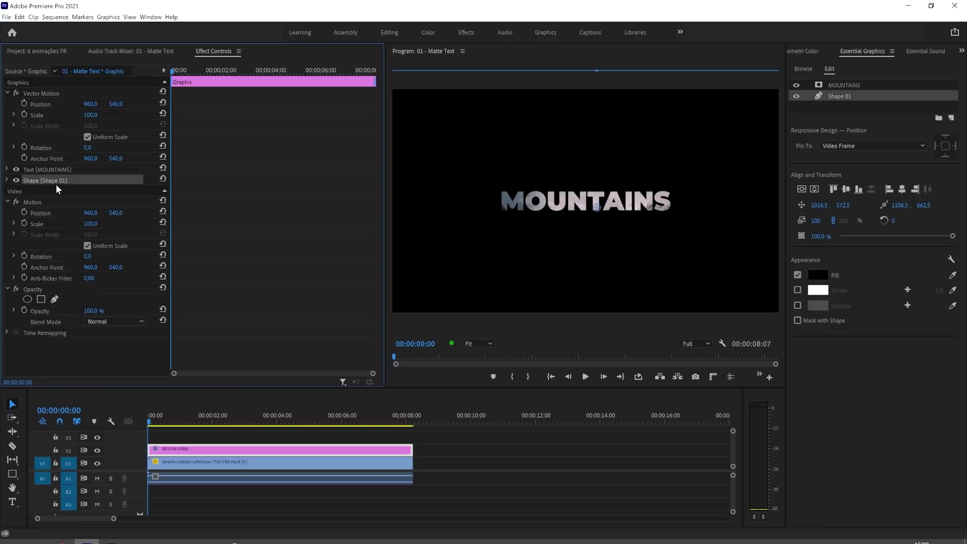
left_click(8, 181)
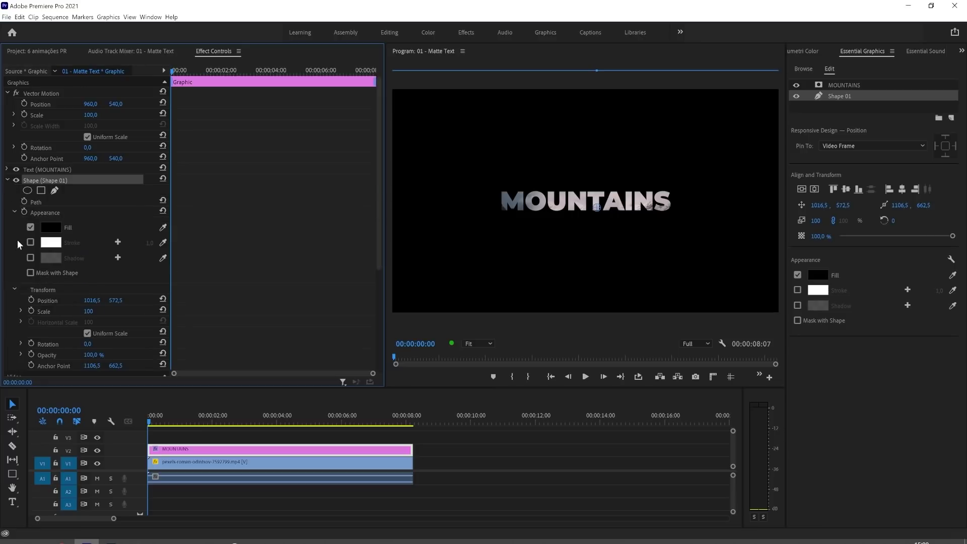
scroll(62, 328, "down", 1)
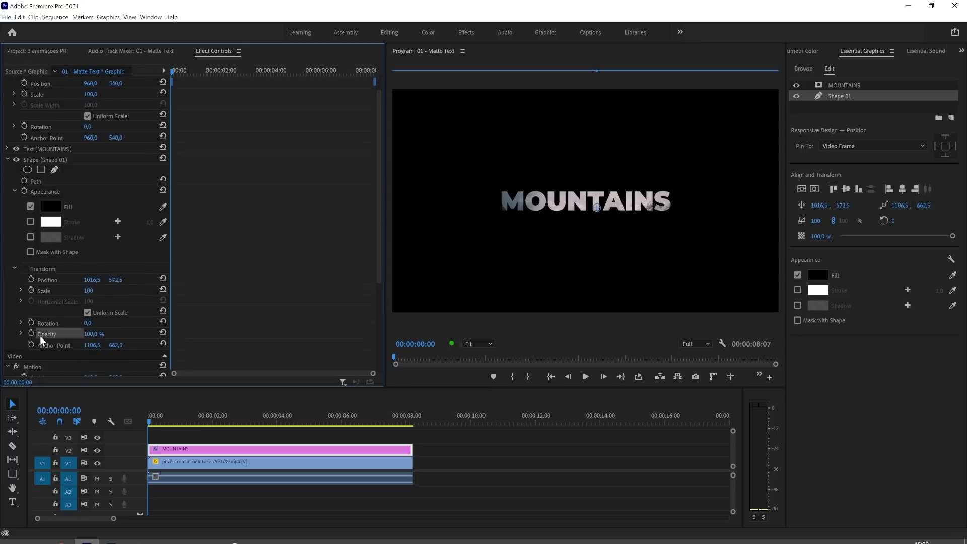
left_click_drag(91, 336, 45, 336)
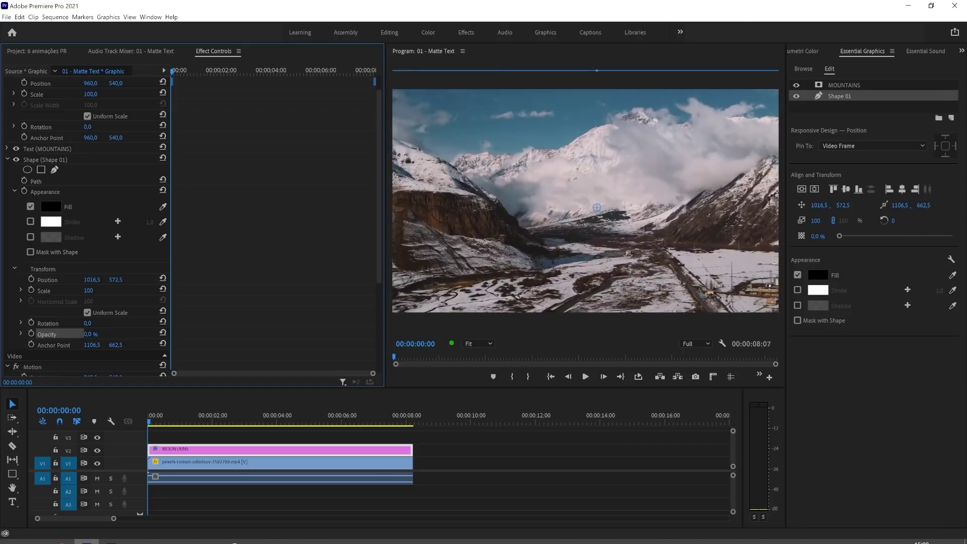
left_click(32, 334)
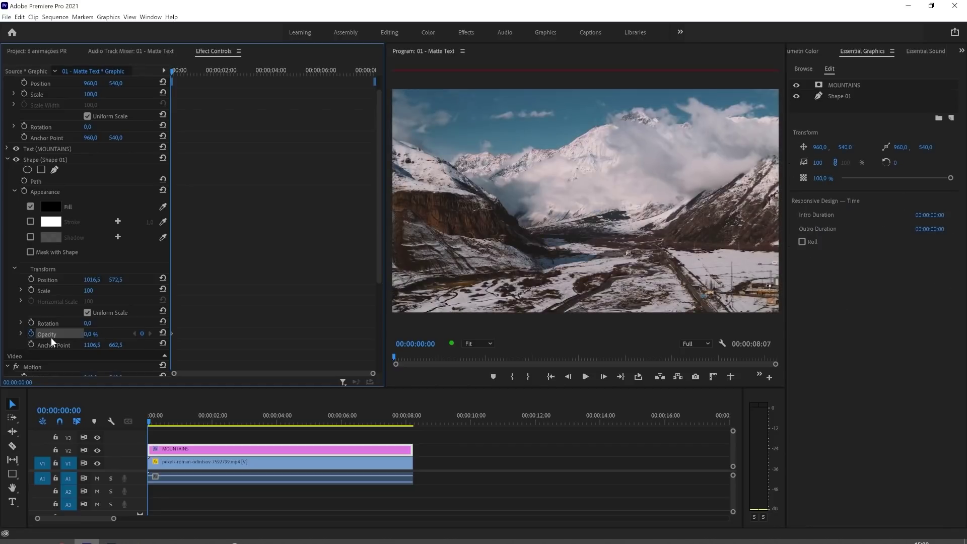
left_click_drag(174, 72, 238, 82)
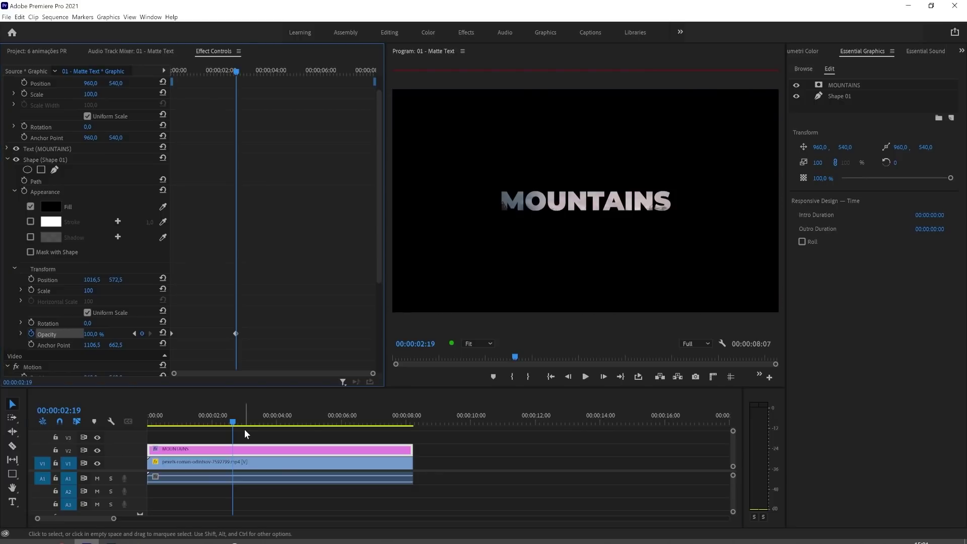
Step: Play the sequence from the start to check the fade of the black shape around the MOUNTAINS text
left_click(247, 432)
key("d")
key("Home")
left_click(497, 468)
key("space")
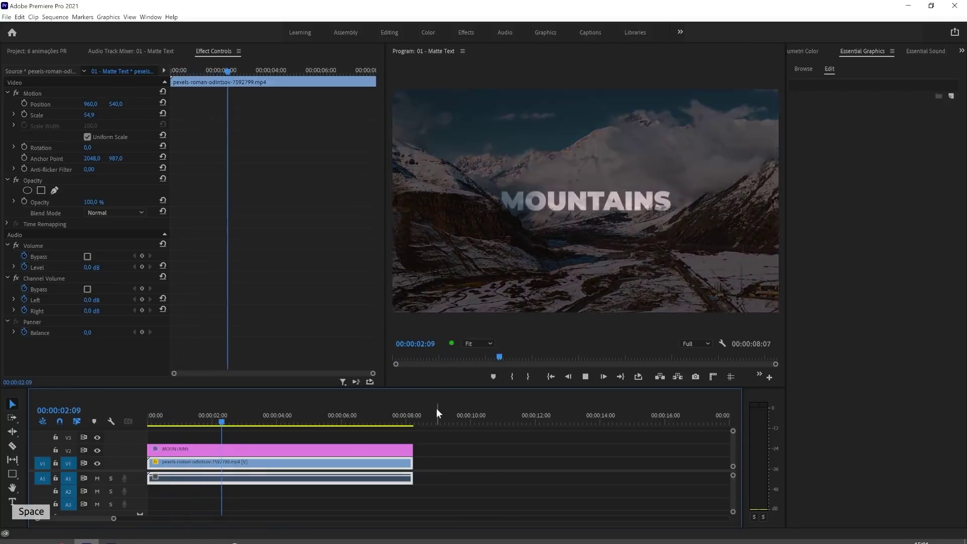
Step: Replay the black background fade and move the playhead to 00:00:03:03, past Shape 01's last opacity keyframe
key("space")
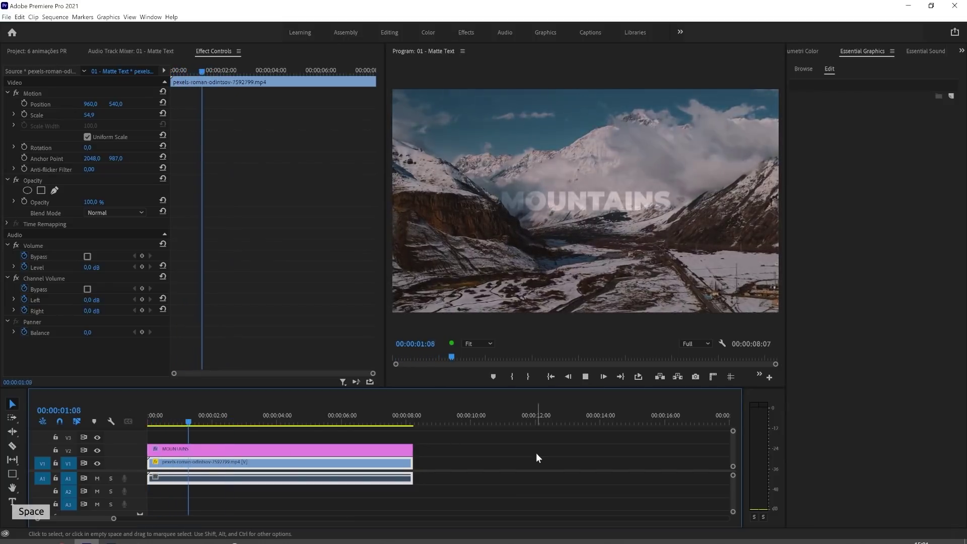
key("space")
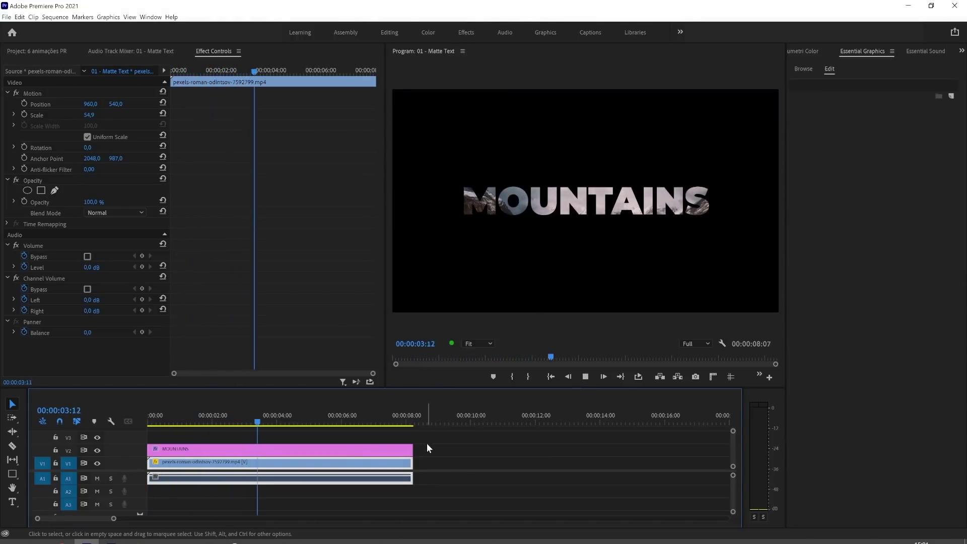
left_click(302, 449)
left_click(237, 423)
key("Right")
key("Right")
key("Right")
key("Right")
key("Right")
key("Right")
key("Right")
key("Right")
key("Right")
key("Right")
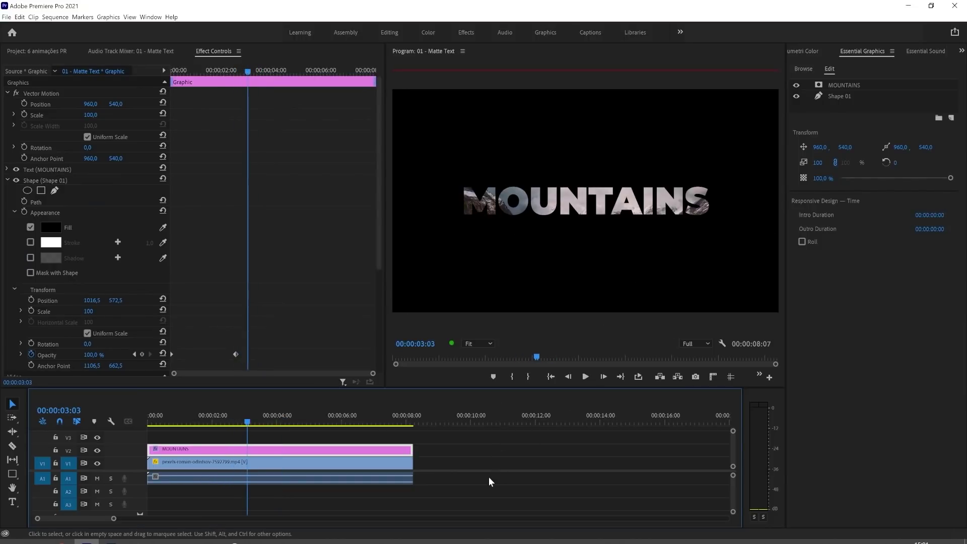
Step: Duplicate the MOUNTAINS graphic onto track V3 and trim the copy's start to 00:00:02:25
left_click(248, 422)
key("alt")
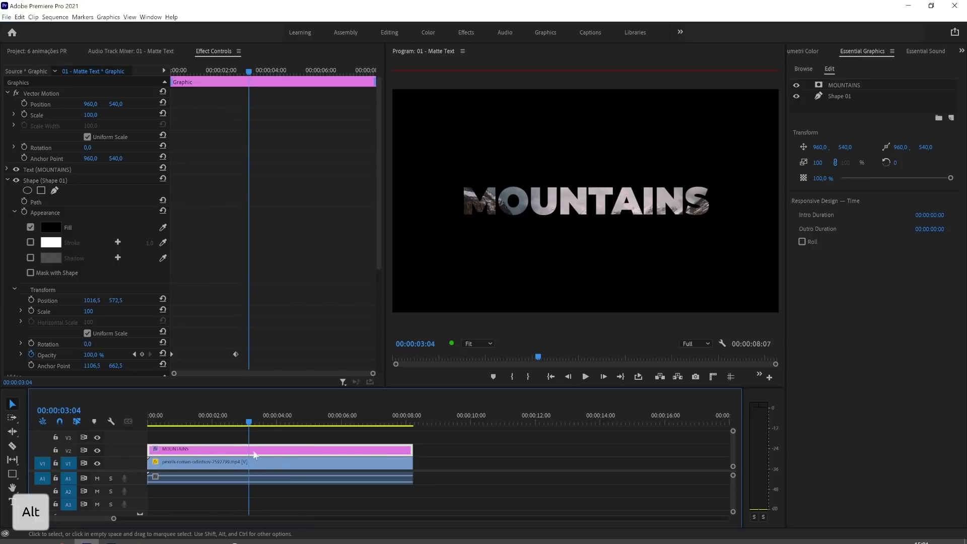
left_click_drag(273, 452, 273, 436)
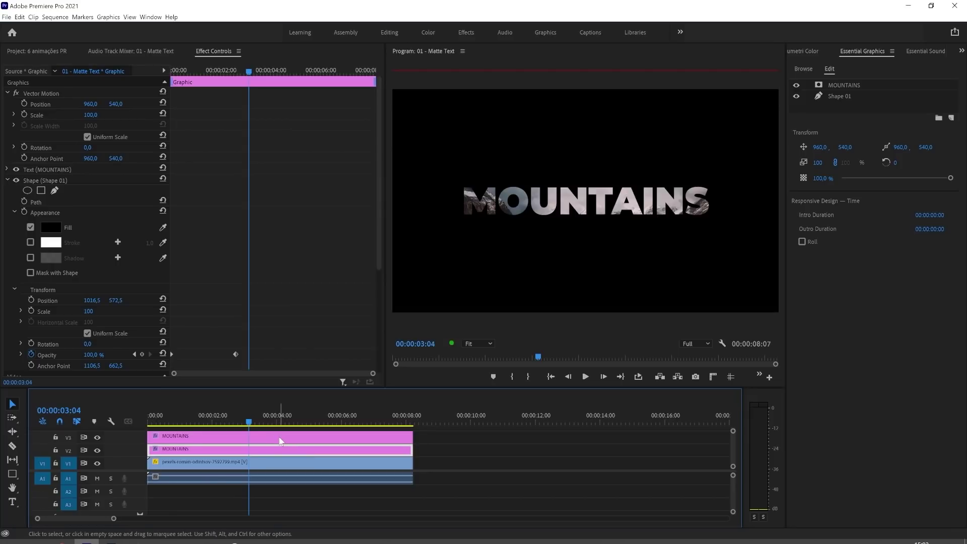
mouse_move(252, 421)
left_mouse_down()
mouse_move(215, 421)
mouse_move(237, 425)
mouse_move(223, 417)
mouse_move(239, 416)
left_mouse_up()
left_click(169, 436)
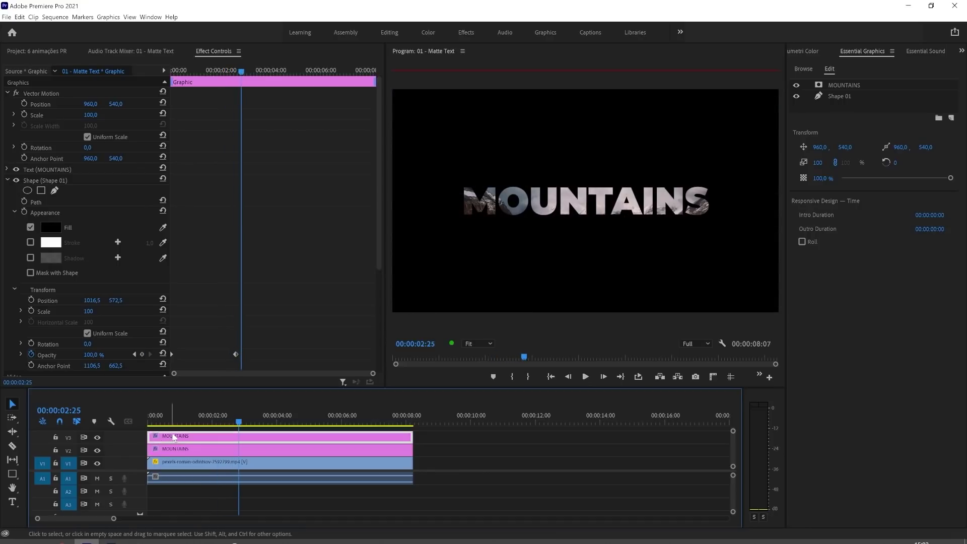
left_click_drag(149, 436, 240, 437)
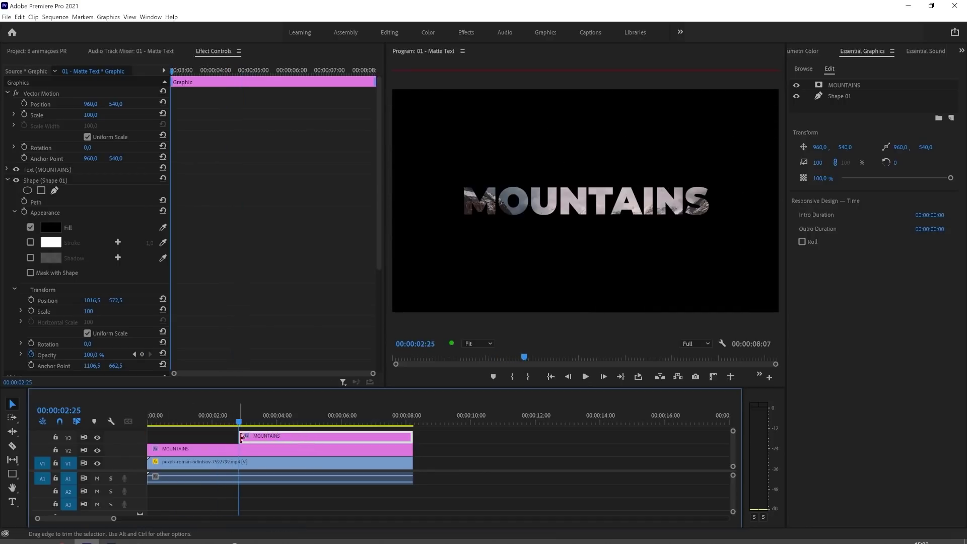
Step: In the V3 copy, hide Shape 01 and turn off Mask with Text on the MOUNTAINS layer
key("space")
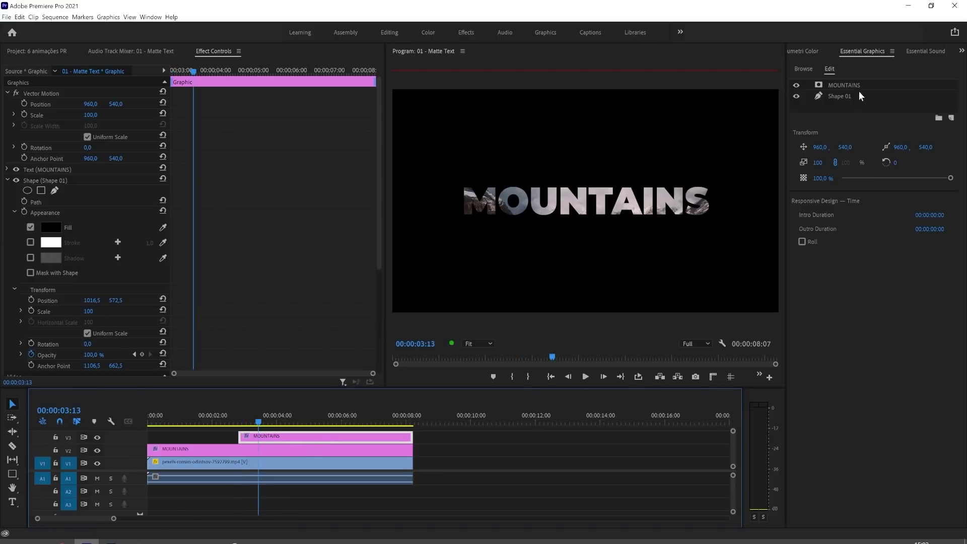
left_click(843, 95)
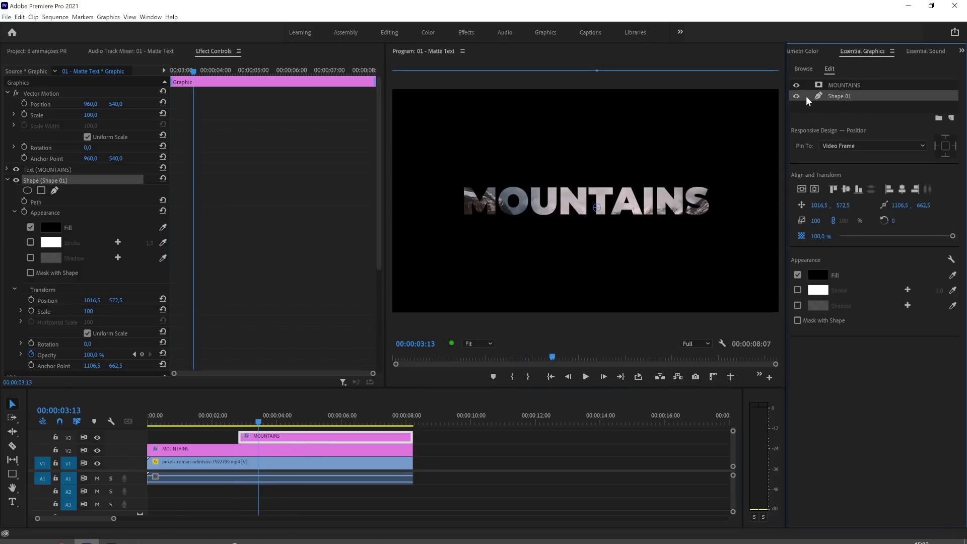
left_click(795, 95)
left_click(840, 87)
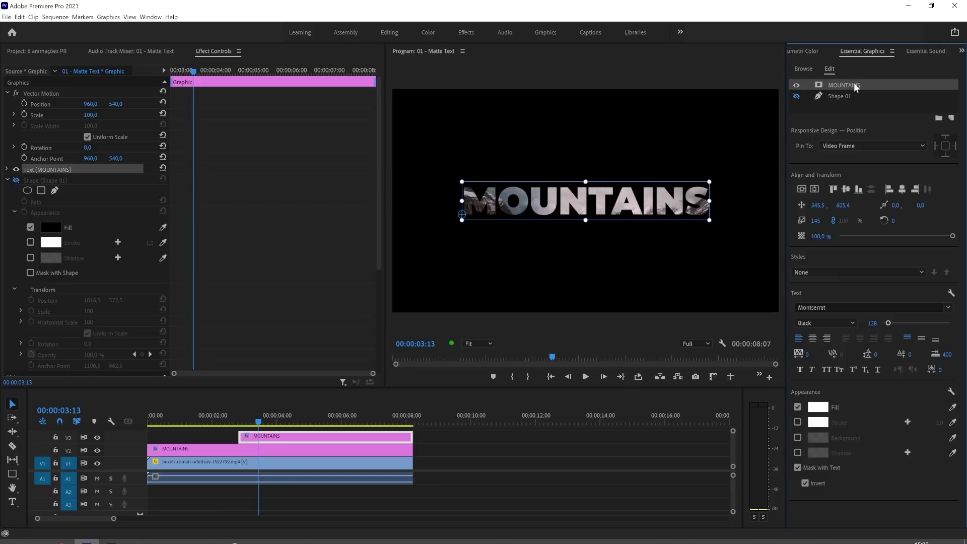
left_click(798, 467)
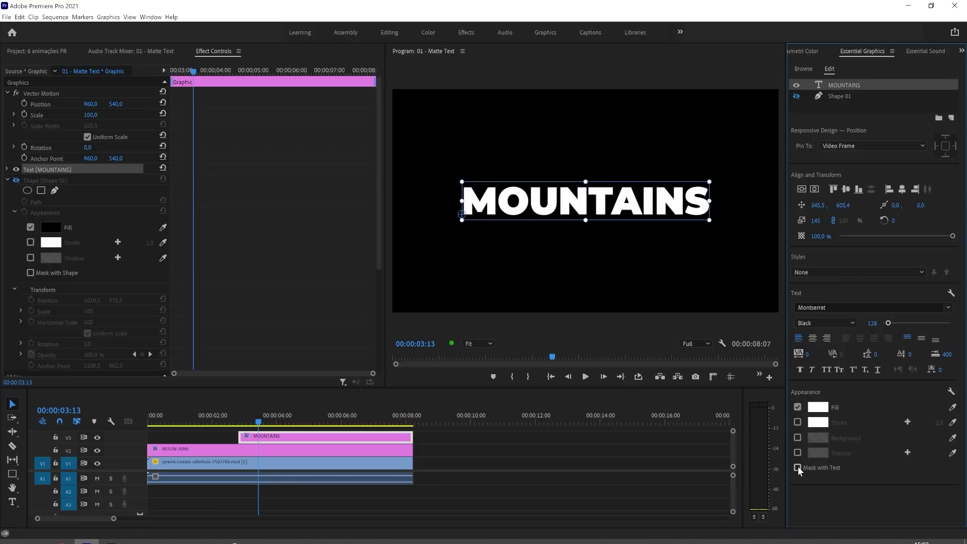
left_click(535, 449)
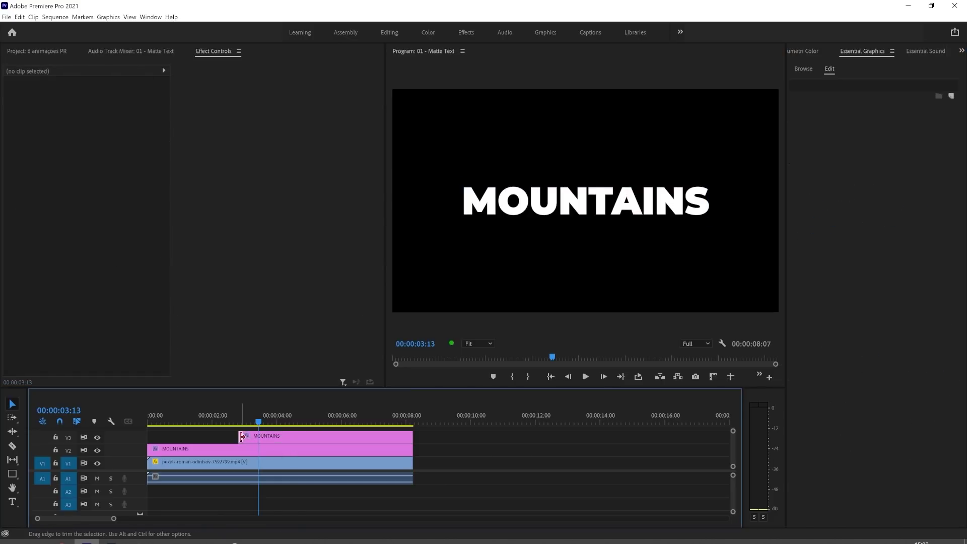
Step: Add a Cross Dissolve to the start of the V3 MOUNTAINS clip and extend its duration to 00:00:01:02
left_click_drag(114, 518, 91, 520)
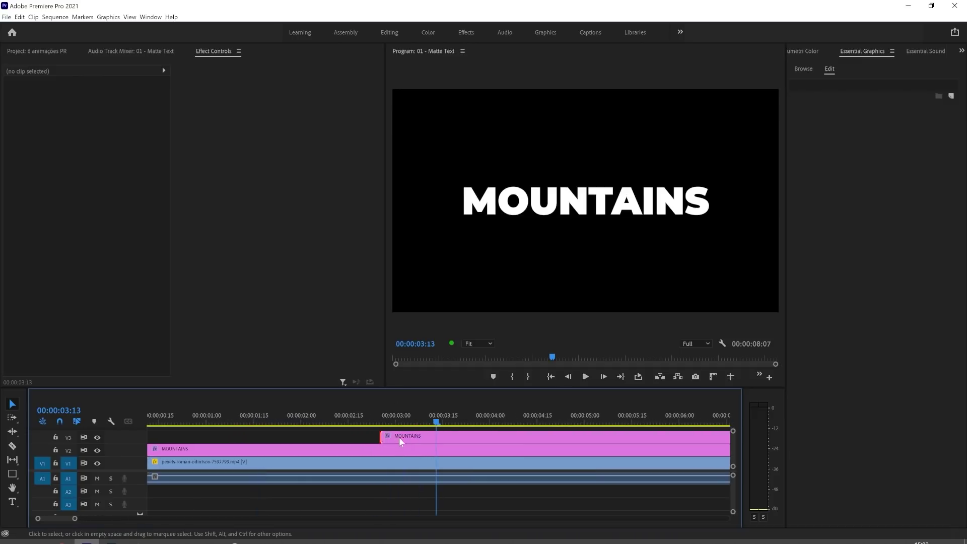
key("ctrl+d")
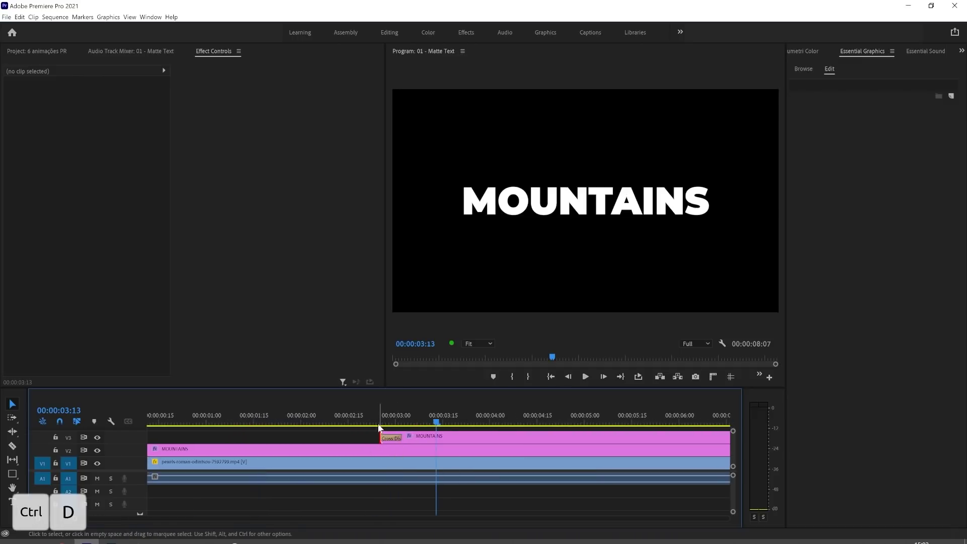
left_click(391, 440)
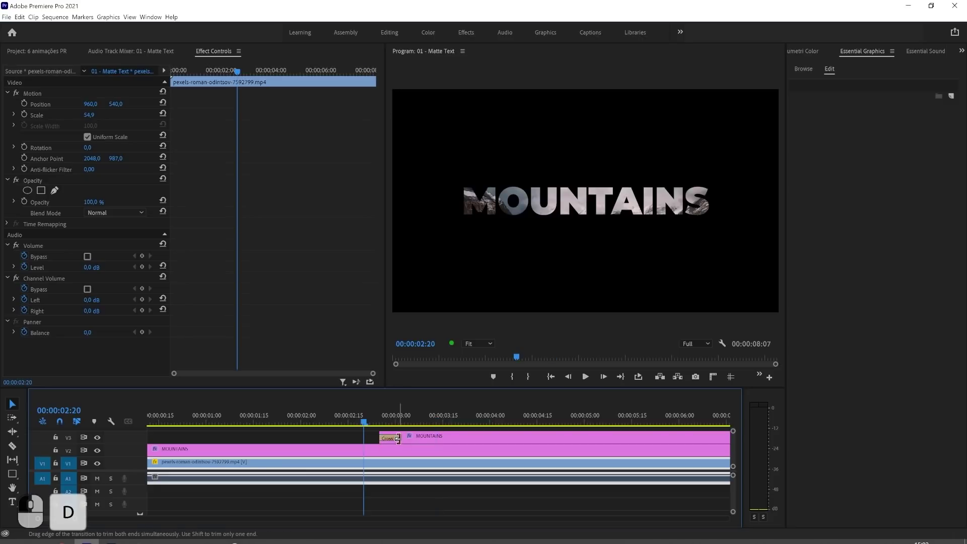
left_click_drag(397, 439, 440, 440)
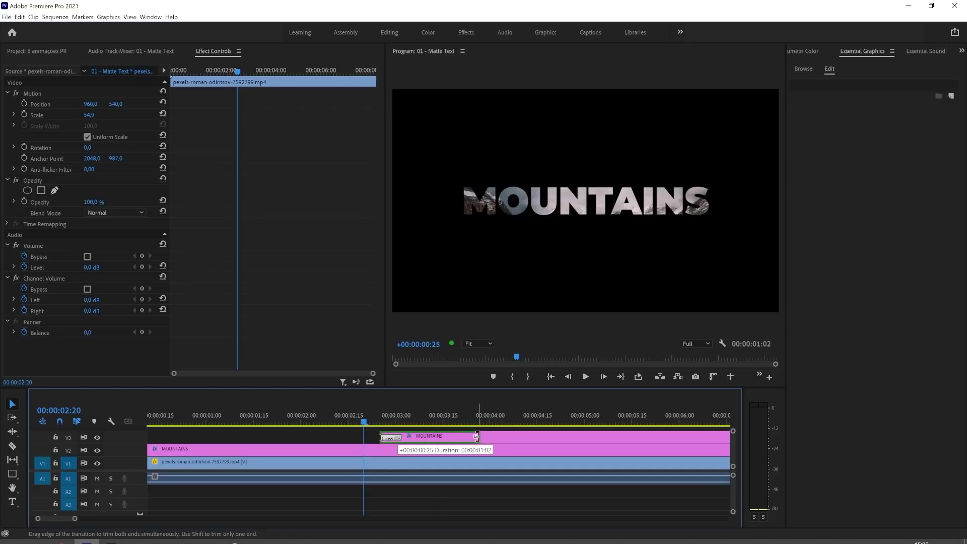
left_click_drag(477, 436, 477, 436)
Step: Play the sequence from the start to check the dissolve from the video-filled text to the solid white text
key("minus")
left_click_drag(234, 419, 150, 423)
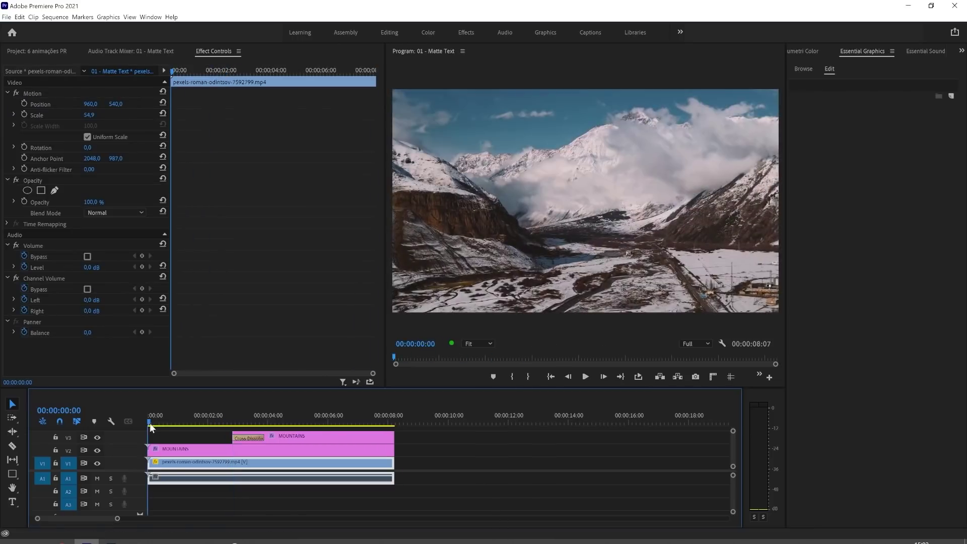
left_click(552, 461)
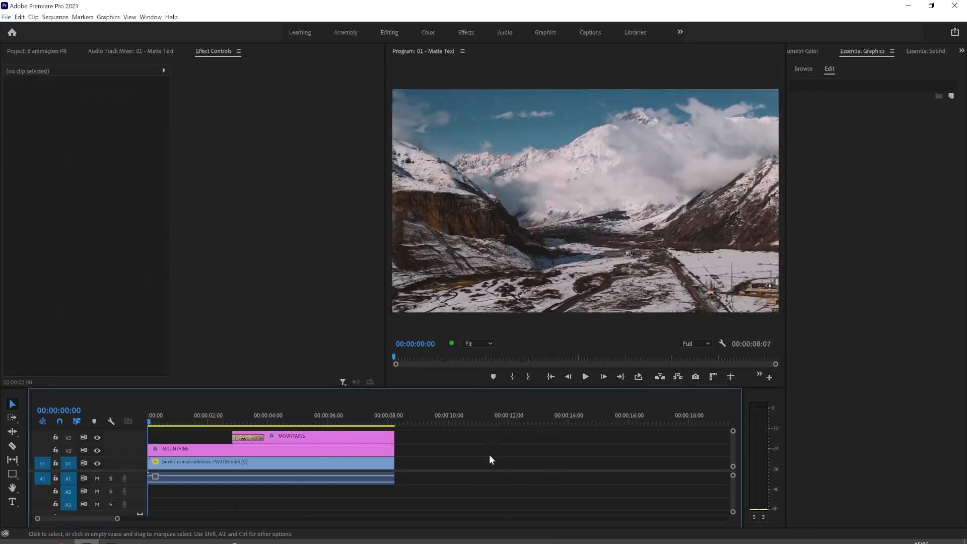
key("space")
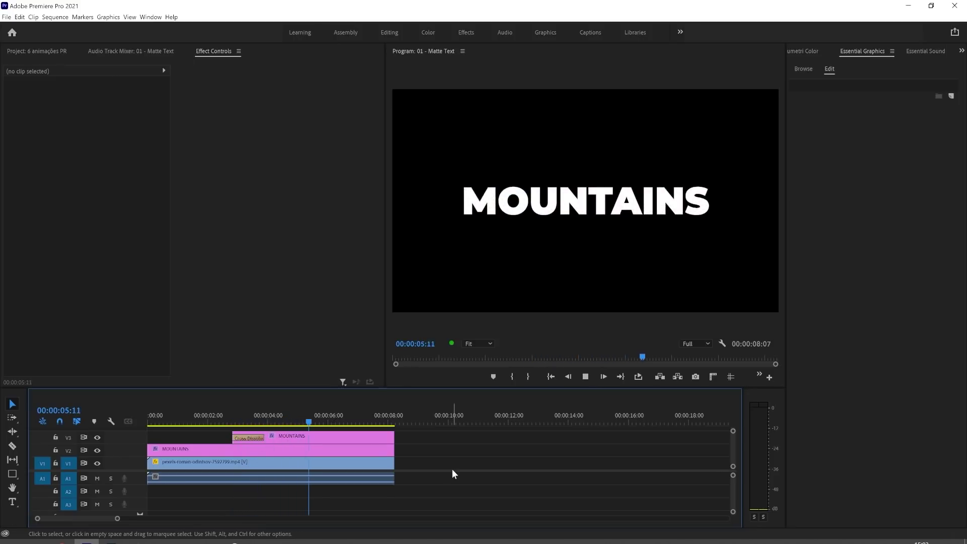
Step: Change the fill colour of the solid MOUNTAINS text on V3 to teal
left_click(584, 202)
left_click(817, 407)
left_click(481, 302)
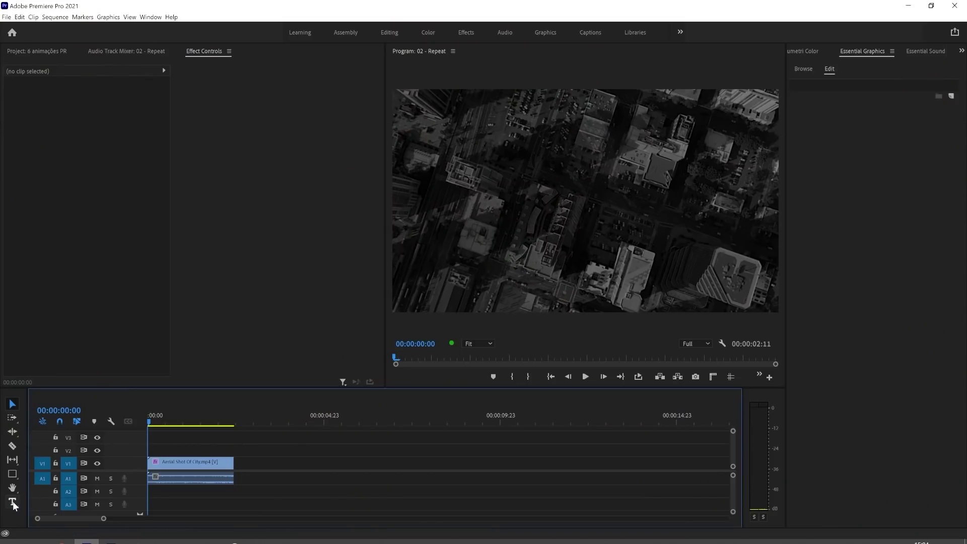
Step: Add the title REPEAT over the city video in the 02 - Repeat sequence, in white Monument Extended Ultrabold
left_click(12, 501)
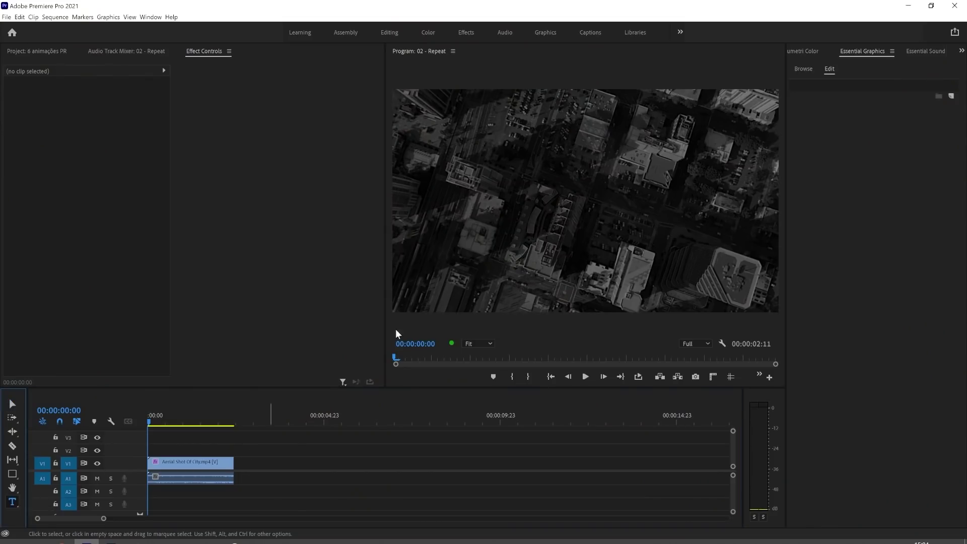
left_click(539, 208)
type("RE")
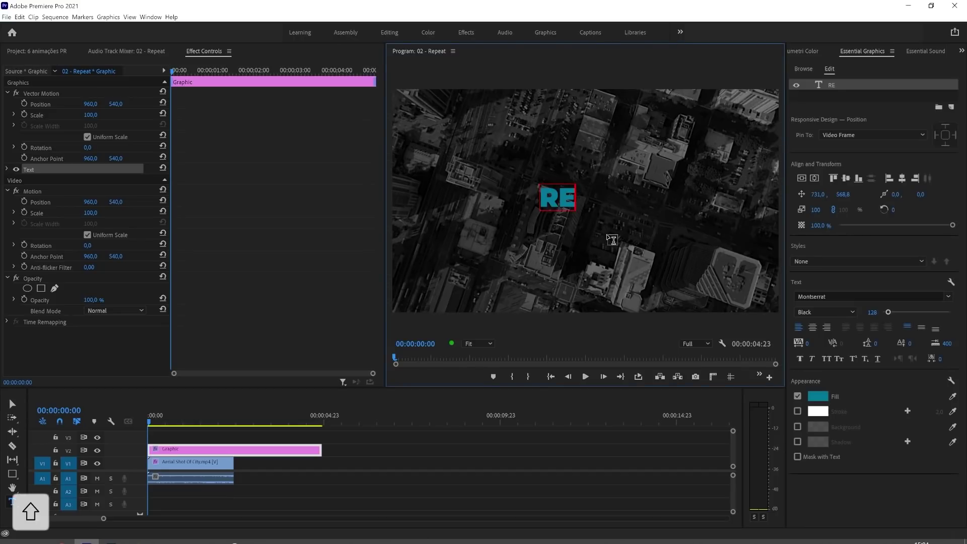
type("PEAR")
key("BackSpace")
type("T")
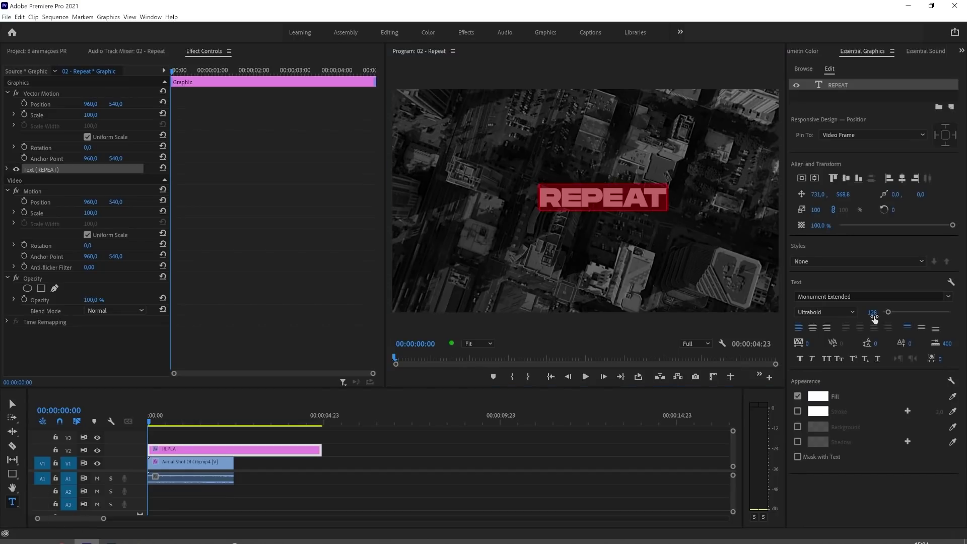
Step: Increase the REPEAT text's font size and centre the text horizontally and vertically in the frame
mouse_move(873, 313)
left_mouse_down()
mouse_move(849, 313)
mouse_move(859, 313)
left_mouse_up()
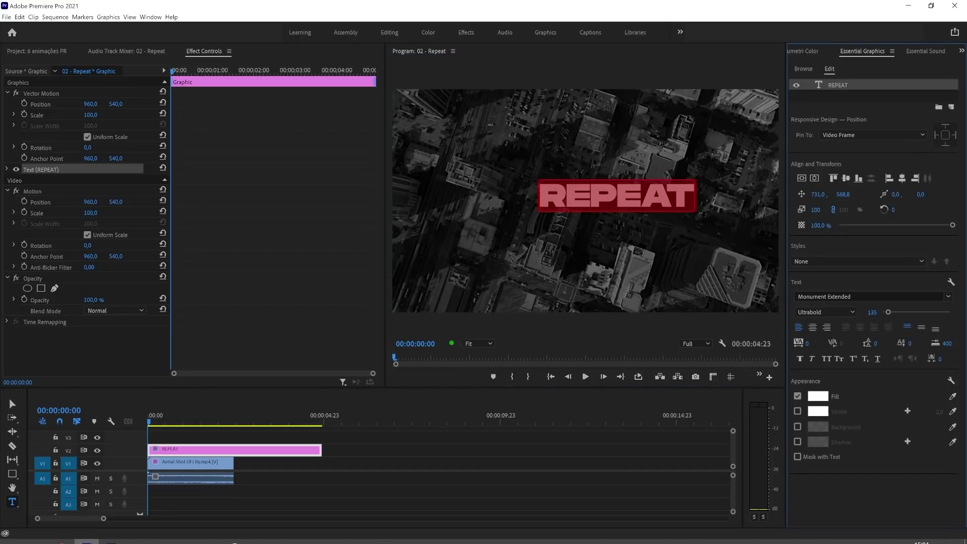
left_click(814, 178)
left_click(381, 452)
Step: Trim the end of the REPEAT graphic to match the end of the city video clip
left_click_drag(321, 453, 233, 450)
key("backslash")
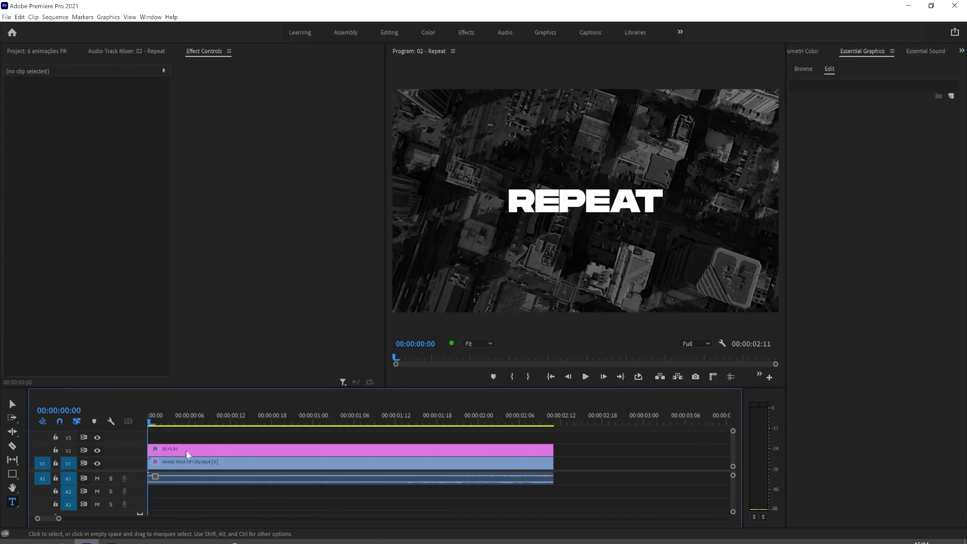
left_click(186, 448)
left_click(597, 453)
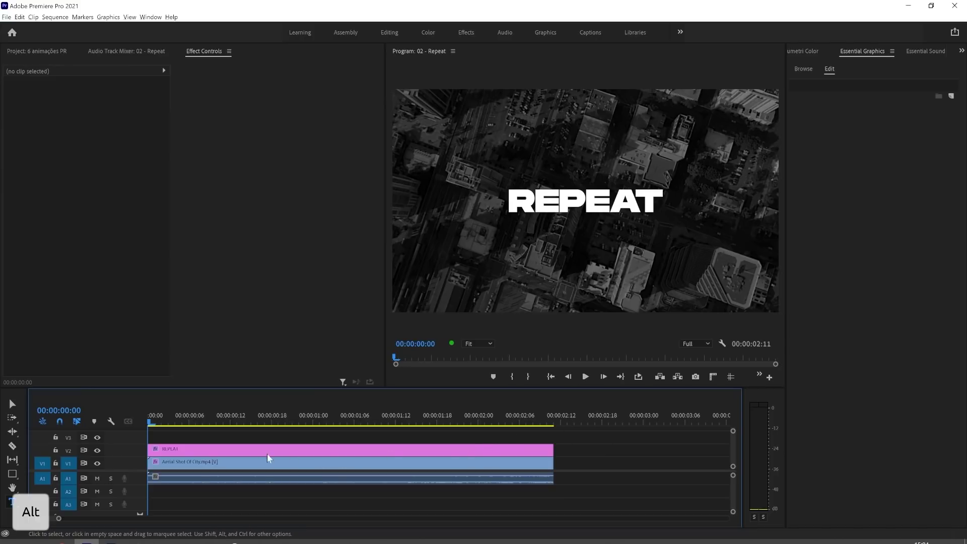
Step: Duplicate the REPEAT graphic onto track V3 and set the copy's Motion Position Y to 410
left_click(240, 448, "alt")
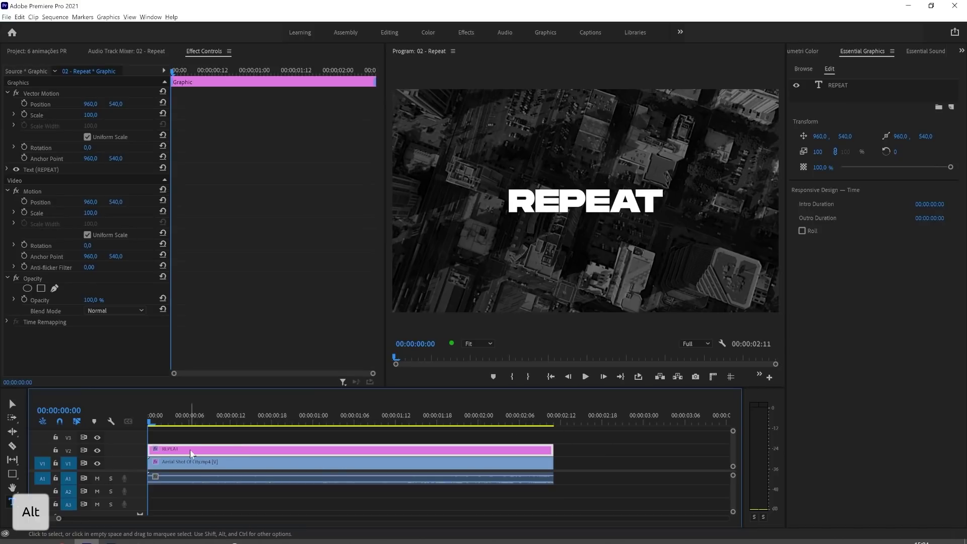
left_click_drag(190, 450, 190, 443)
left_click(217, 444, "alt")
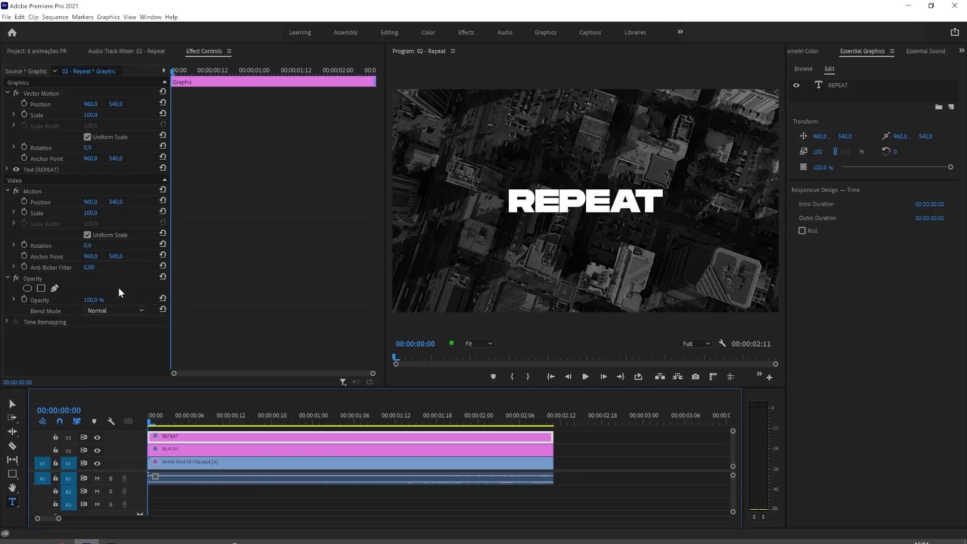
left_click_drag(120, 205, 52, 205)
scroll(591, 453, "up", 1)
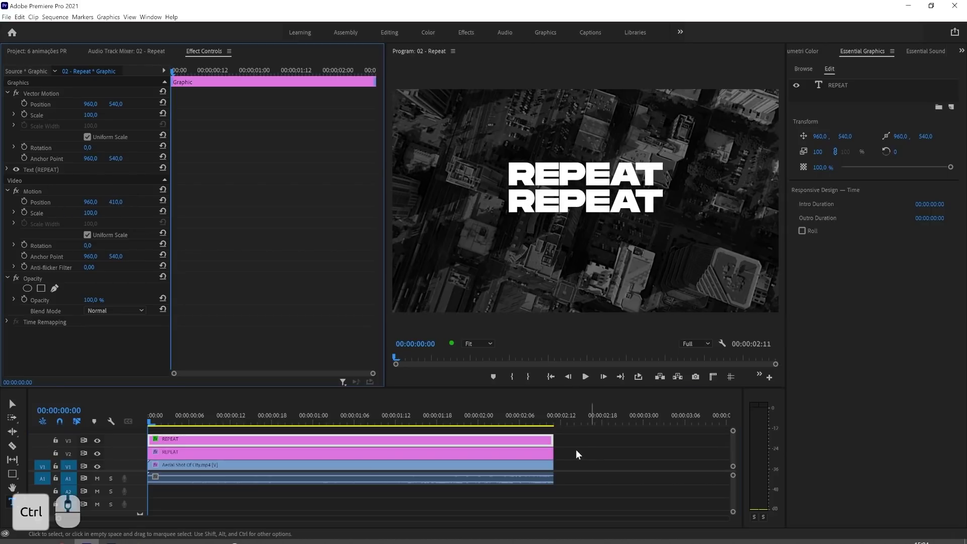
Step: Duplicate the V3 REPEAT graphic onto track V4 and set its Motion Position Y to 278
key("alt")
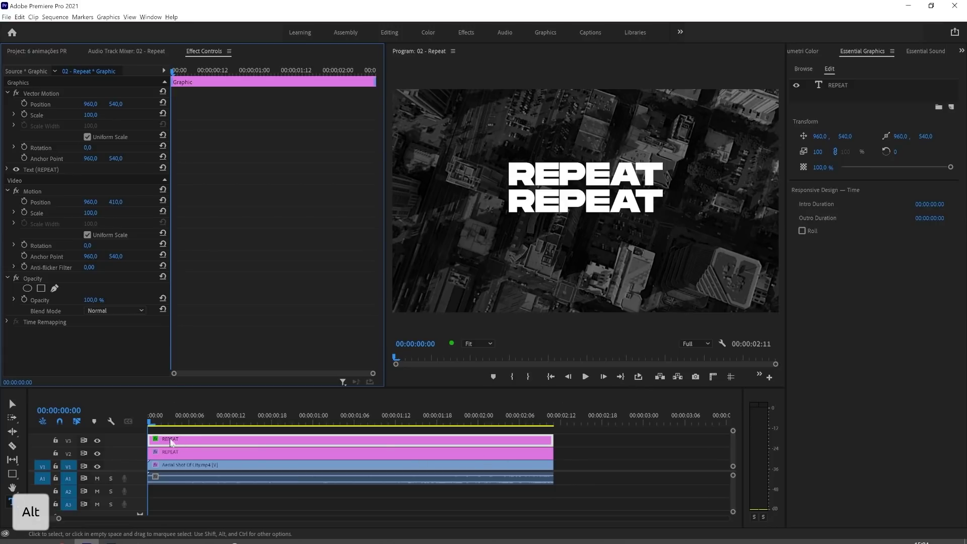
left_click_drag(169, 446, 170, 434)
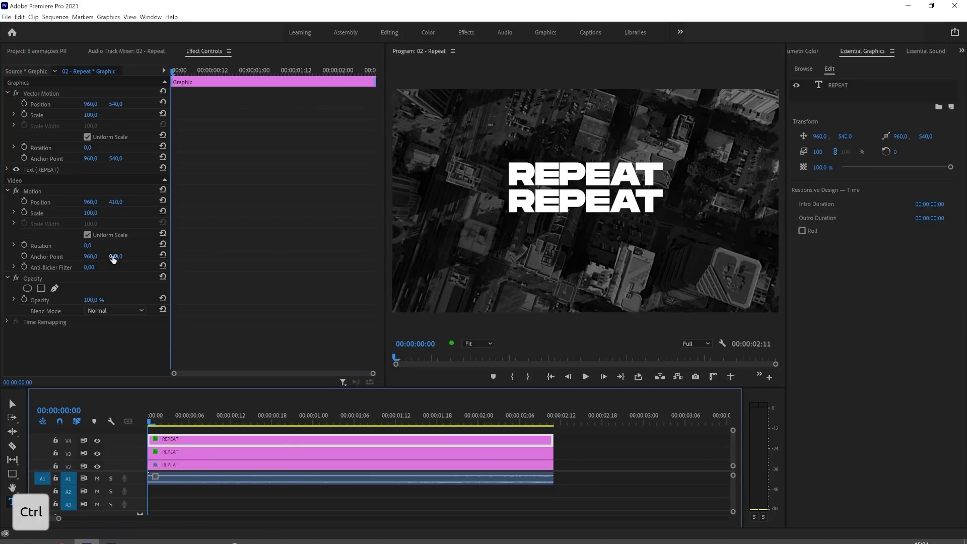
left_click_drag(120, 203, 53, 203)
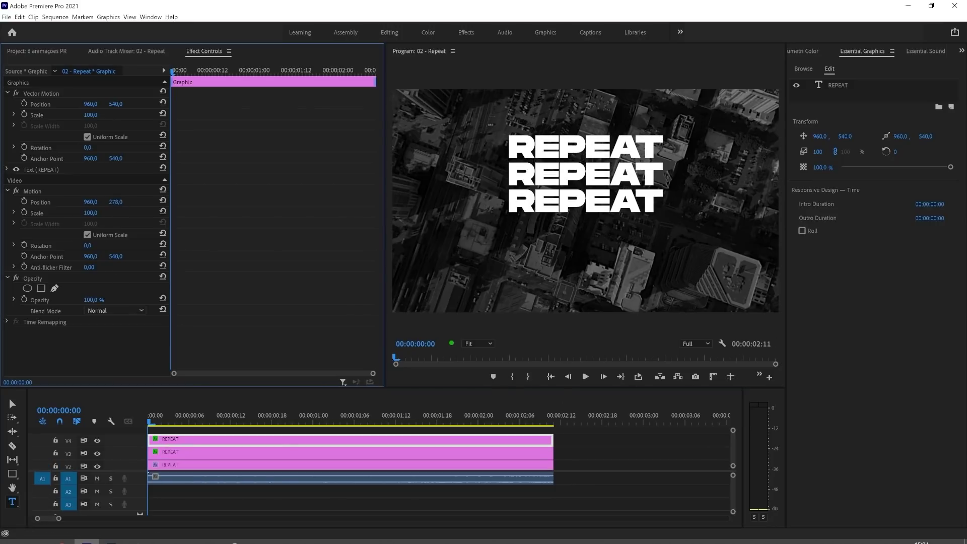
Step: Duplicate REPEAT onto tracks V5 and V6, moving each copy up so it stacks evenly above the previous word
left_click_drag(193, 439, 193, 442)
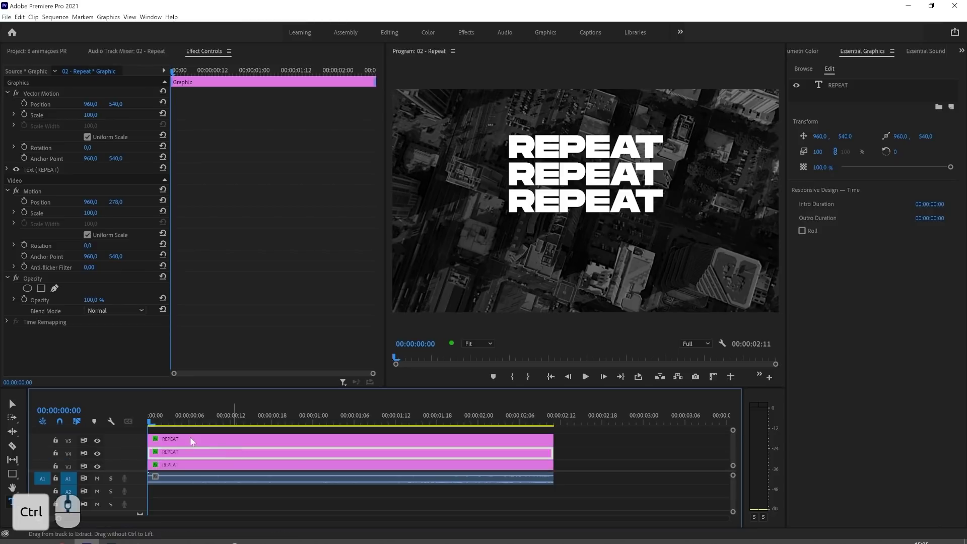
left_click(201, 439)
left_click_drag(116, 202, 54, 202)
left_click(587, 460)
scroll(527, 476, "down", 2)
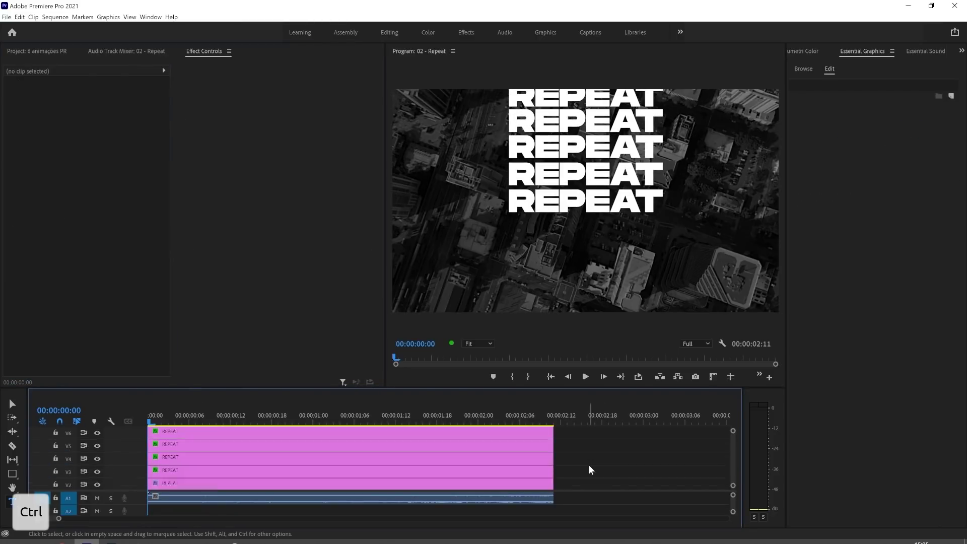
scroll(588, 464, "up", 1)
scroll(588, 465, "down", 1)
scroll(588, 464, "up", 1)
scroll(589, 464, "down", 1)
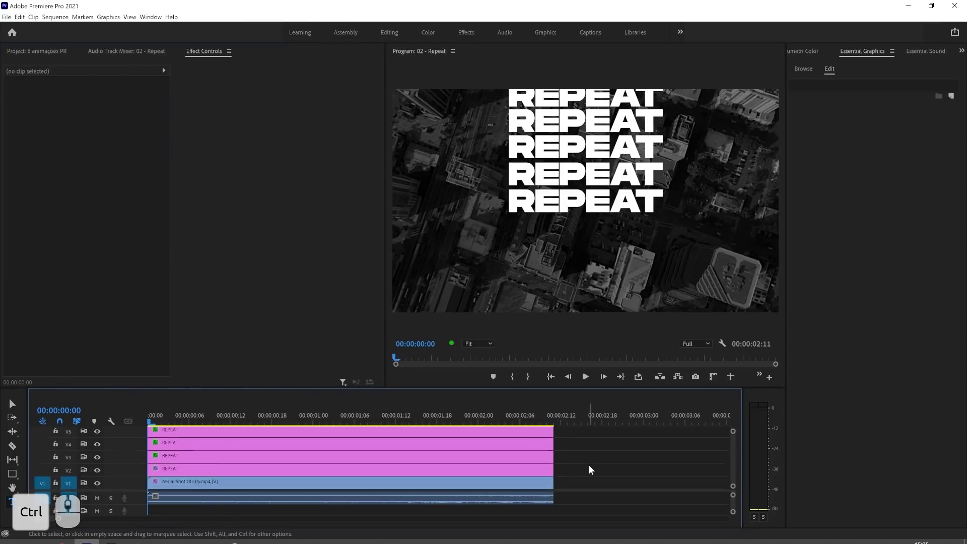
Step: Trim the starts of the REPEAT graphics on V5, V4, V3 and V2 so each begins two frames after the one above
scroll(589, 465, "up", 2)
scroll(589, 465, "down", 1)
scroll(588, 464, "up", 1)
scroll(588, 464, "down", 1)
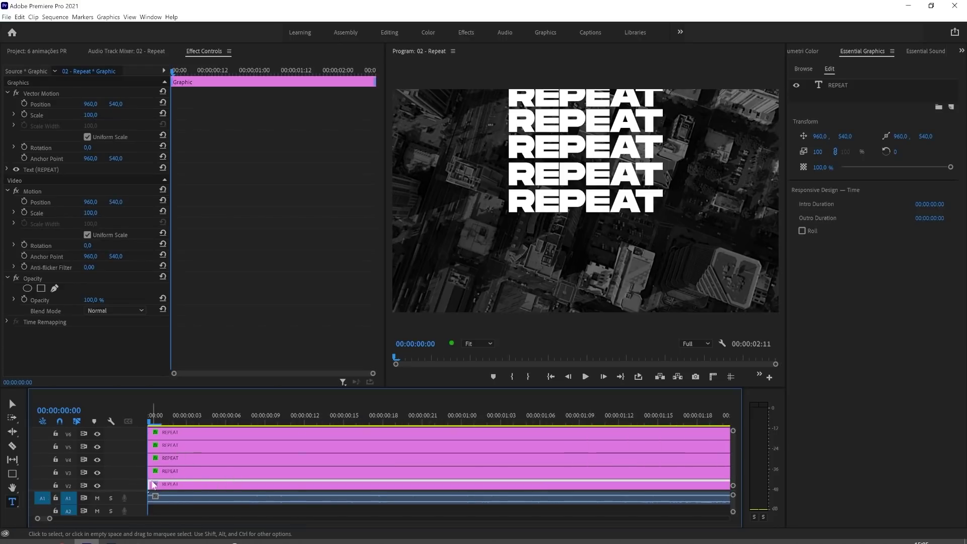
scroll(174, 448, "up", 1)
left_click(170, 444)
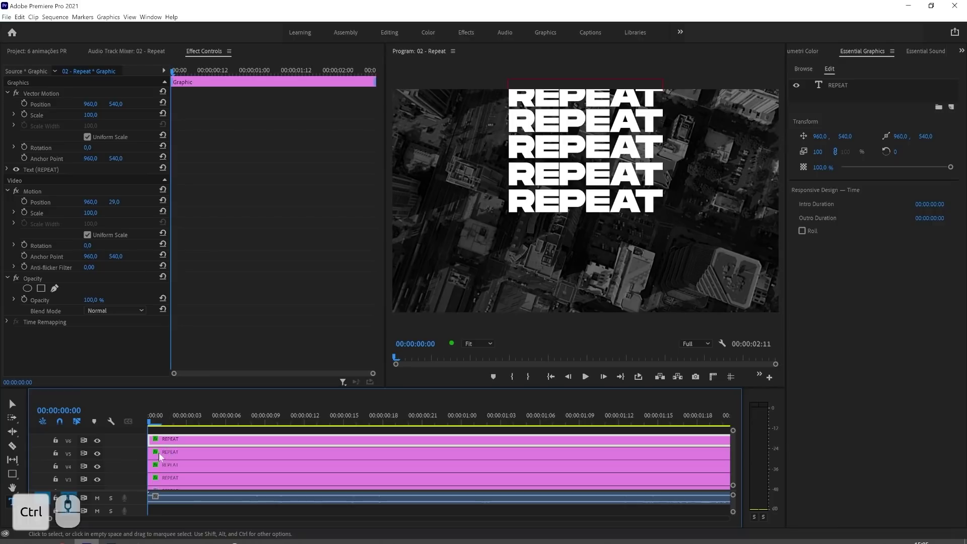
left_click(166, 455)
left_click_drag(153, 452, 226, 478)
left_click(152, 462)
scroll(232, 479, "down", 2)
left_click(232, 478)
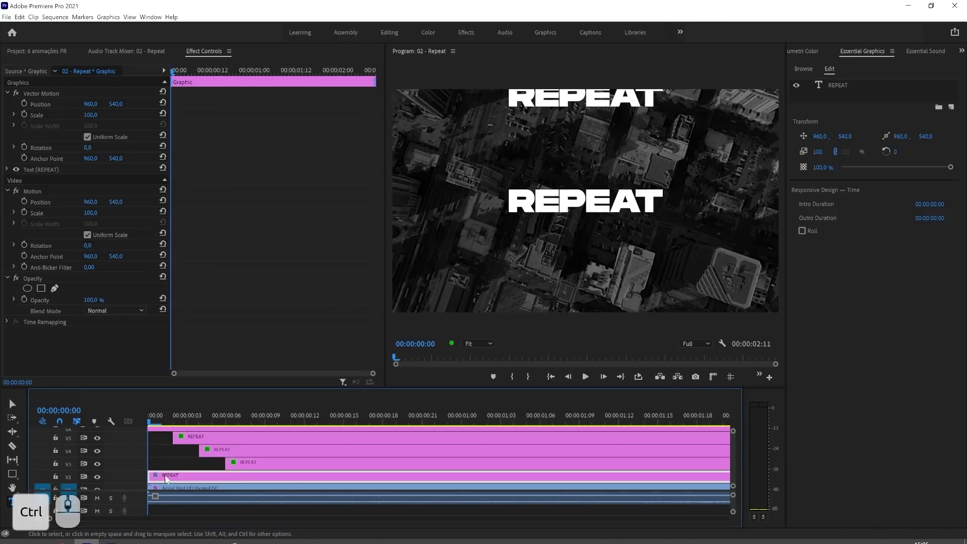
left_click_drag(149, 477, 259, 479)
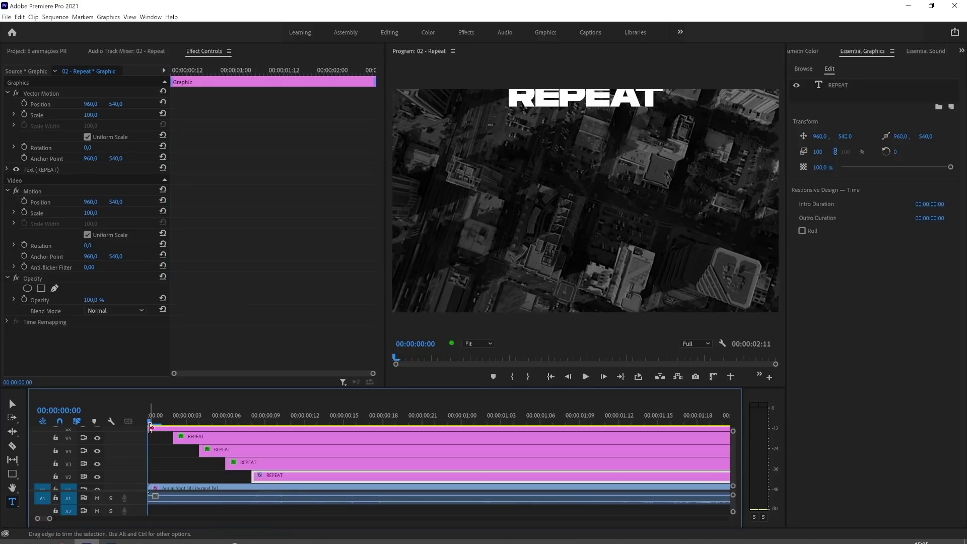
Step: Play back the sequence to check the staggered entrance of the stacked REPEAT titles
left_click(206, 474)
scroll(360, 459, "up", 2)
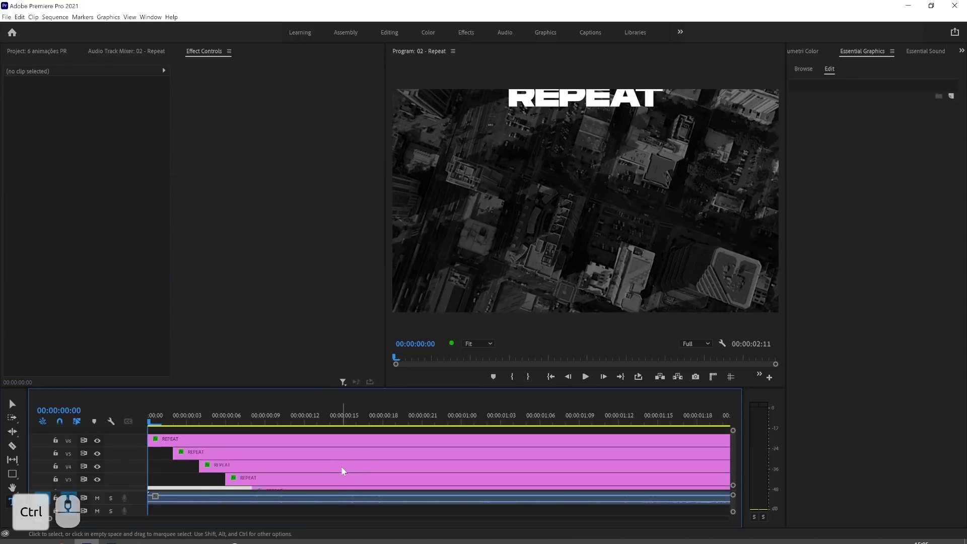
key("space")
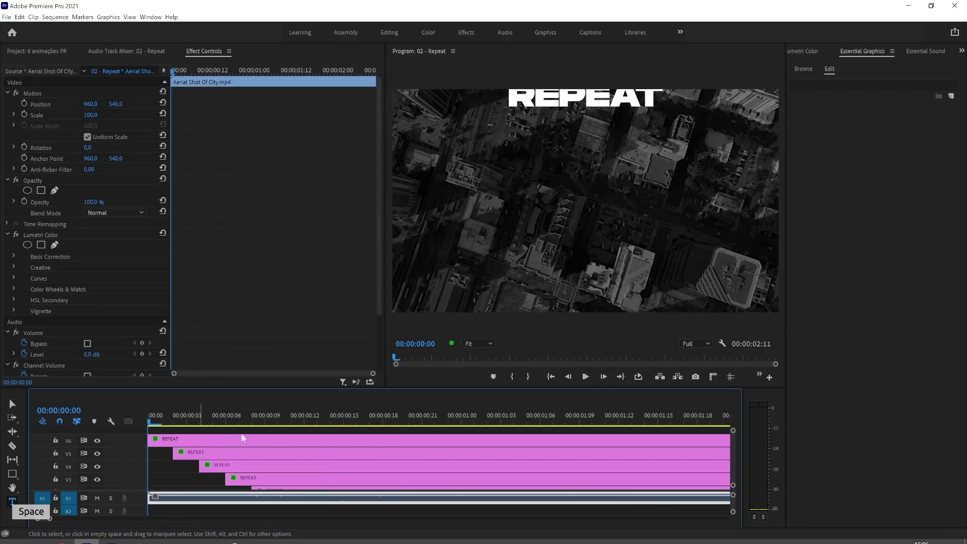
key("space")
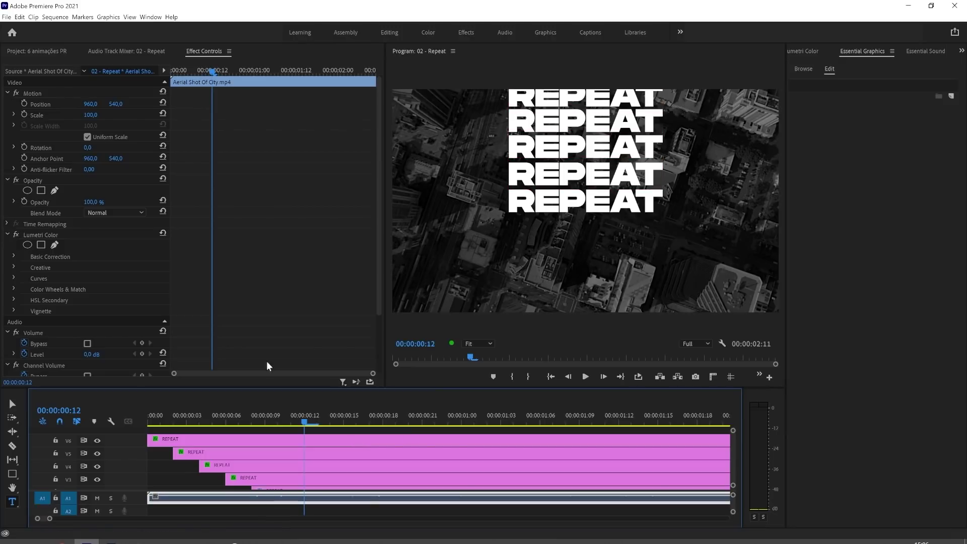
Step: Trim the ends of the REPEAT graphics on V6, V5, V4 and V3 so they finish two frames apart from top to bottom
left_click_drag(49, 518, 62, 519)
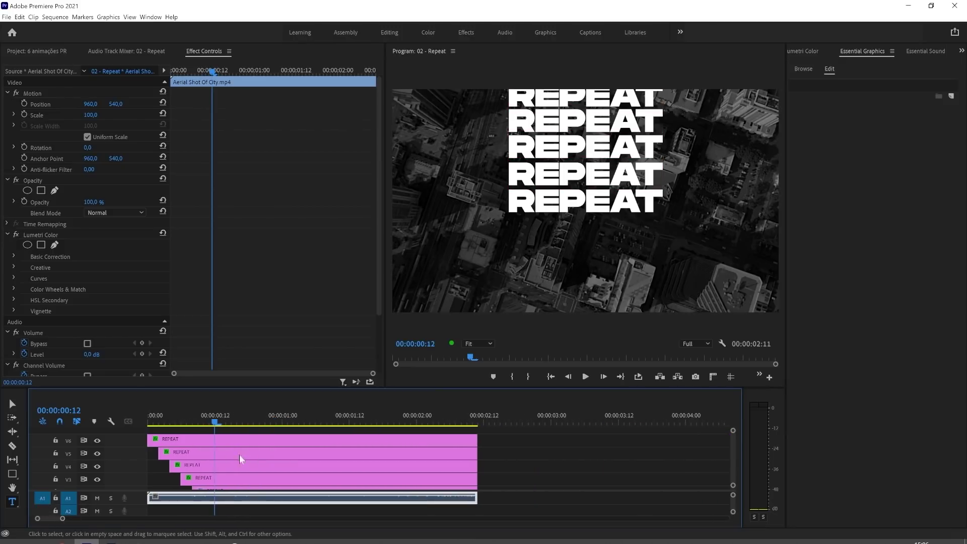
left_click_drag(476, 440, 237, 440)
left_click_drag(477, 454, 248, 455)
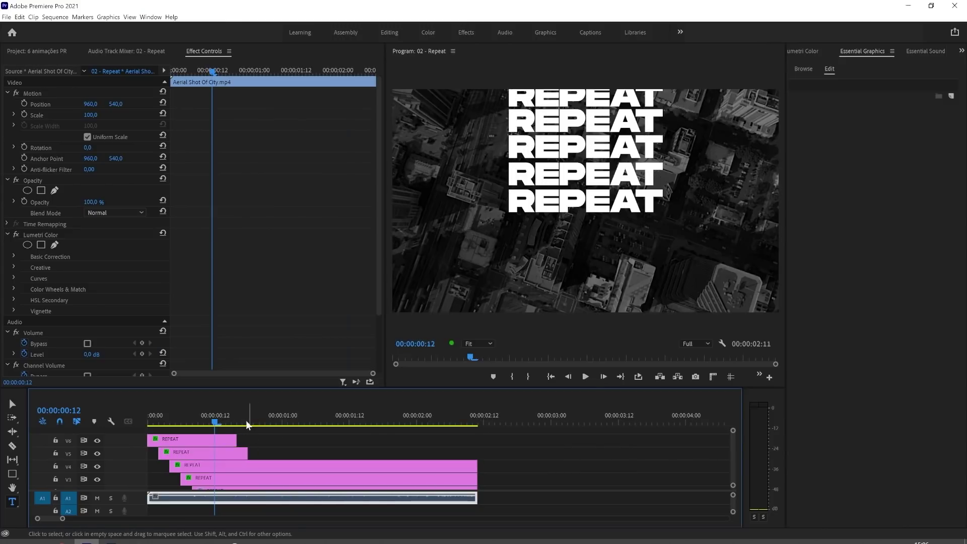
left_click_drag(477, 466, 259, 468)
left_click_drag(476, 479, 269, 481)
left_click(273, 480)
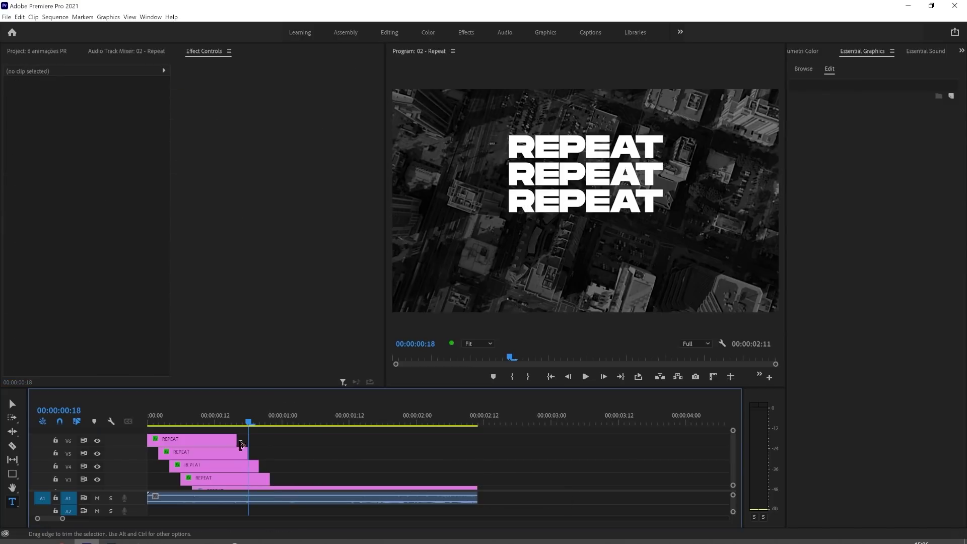
key("space")
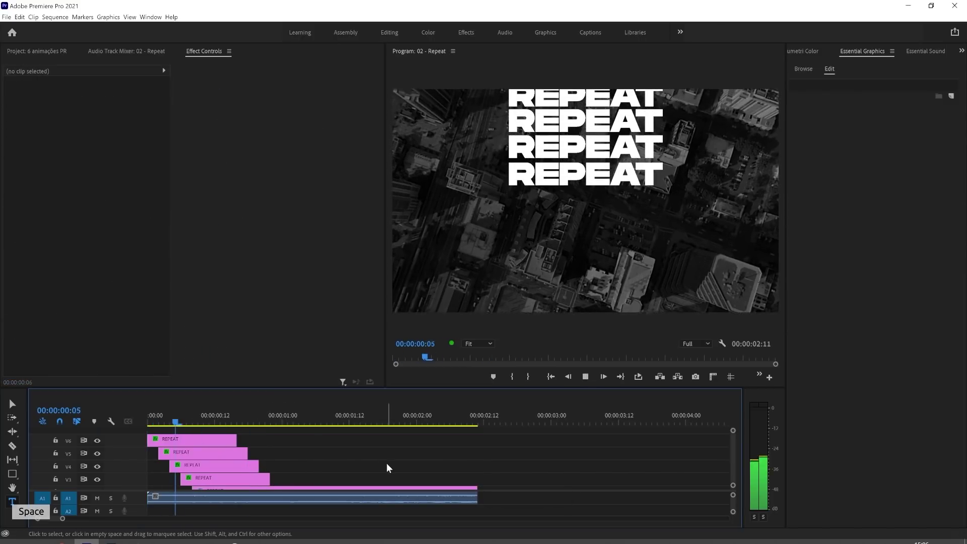
key("space")
Step: Turn the V2 REPEAT text into an outline by disabling its fill and enabling a white stroke of width 4
scroll(419, 428, "down", 2)
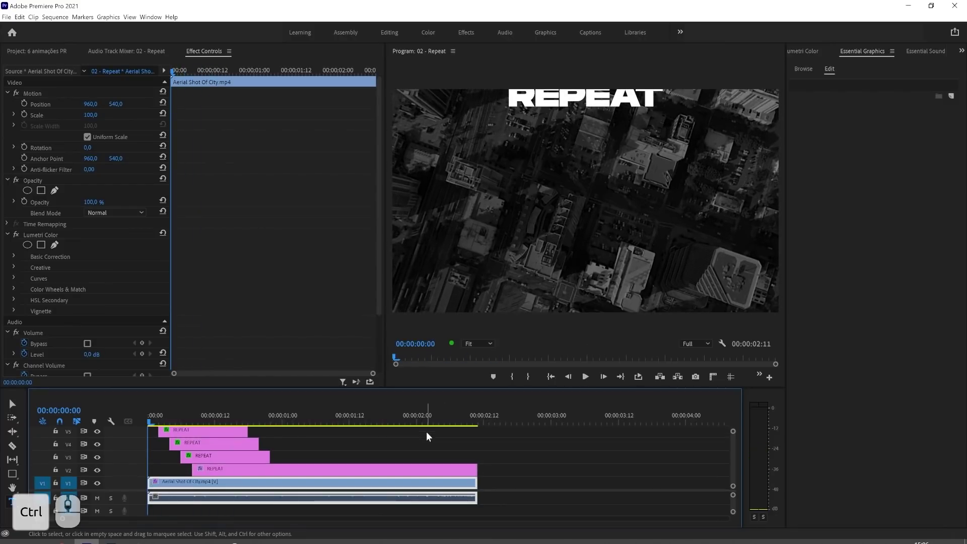
left_click(302, 468)
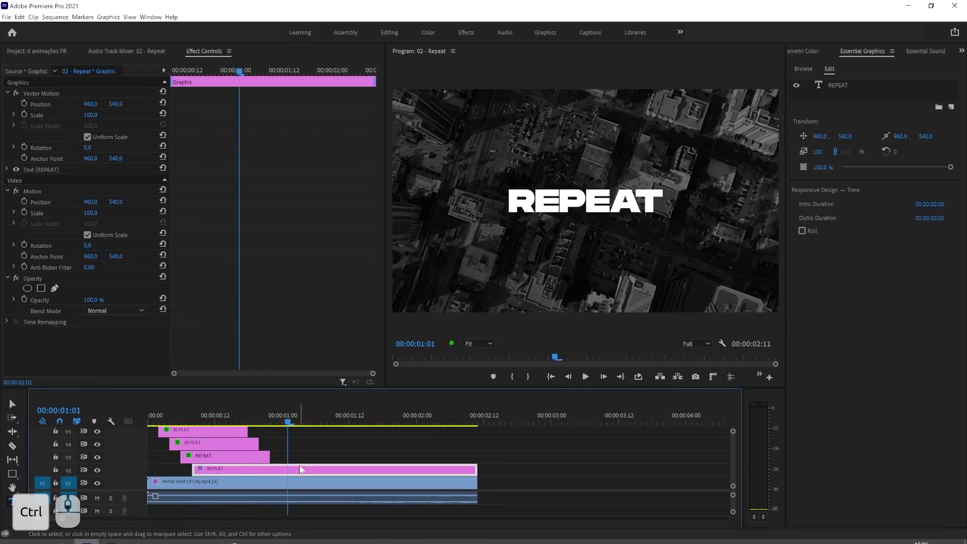
left_click(849, 86)
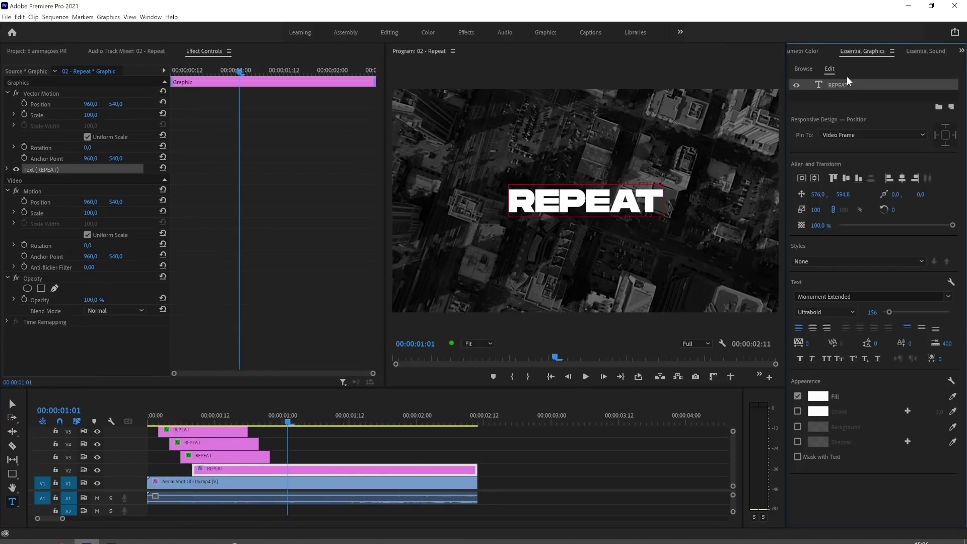
left_click(798, 396)
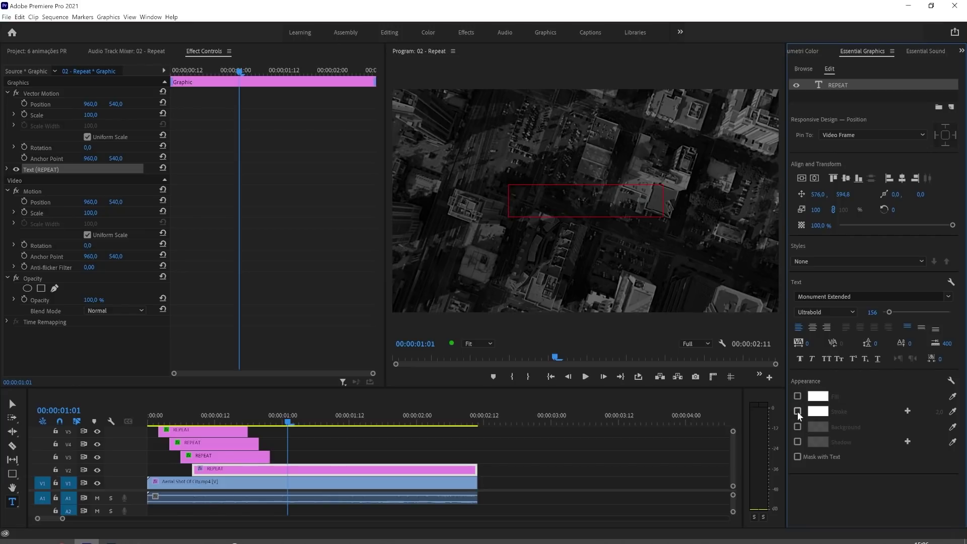
left_click(798, 411)
mouse_move(939, 411)
left_mouse_down()
mouse_move(960, 412)
mouse_move(946, 411)
left_mouse_up()
Step: Play the sequence from the start to review the outlined REPEAT word below the filled copies
left_click(437, 439)
left_click_drag(287, 422, 110, 418)
key("space")
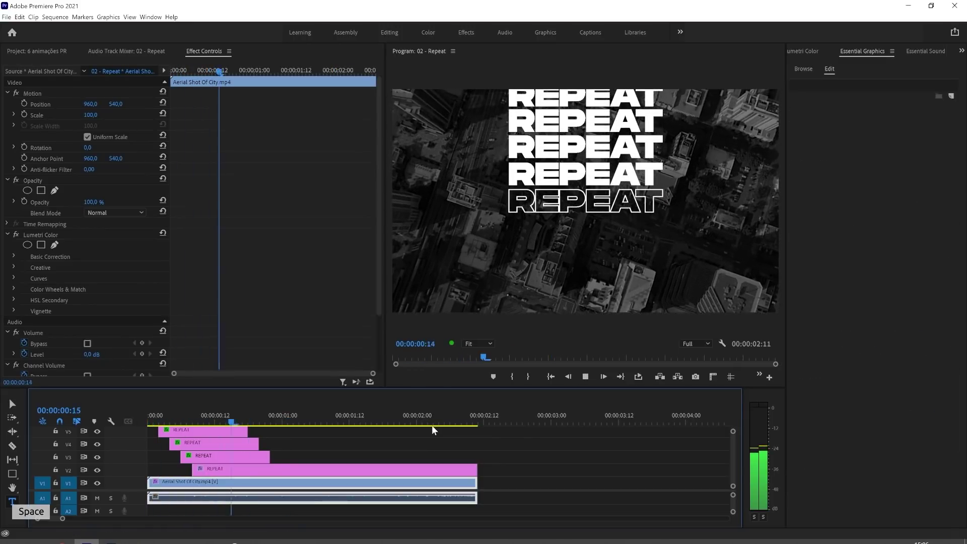
key("space")
Step: Split the V2 REPEAT graphic at 00:00:00:22, where the V3 copy ends
left_click(237, 423)
left_click_drag(246, 427, 271, 423)
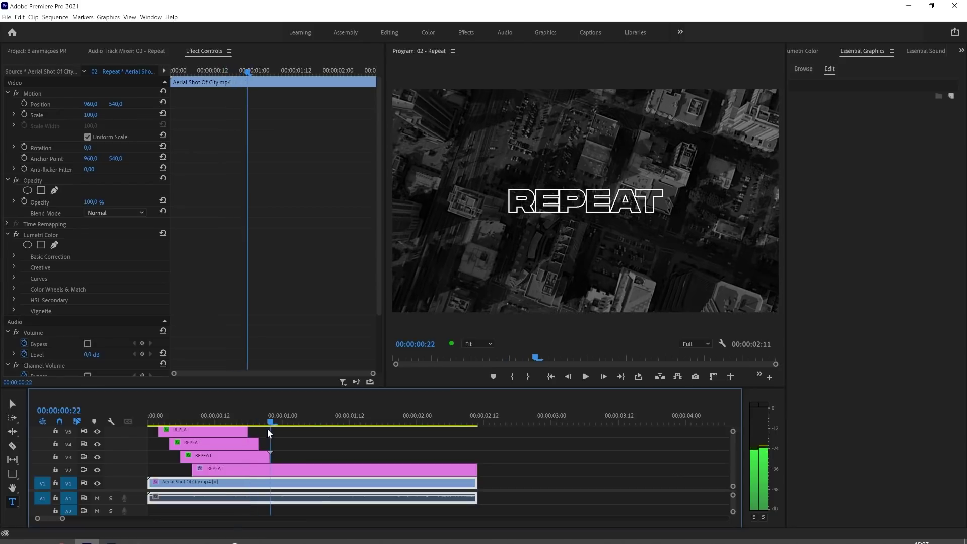
left_click(259, 457)
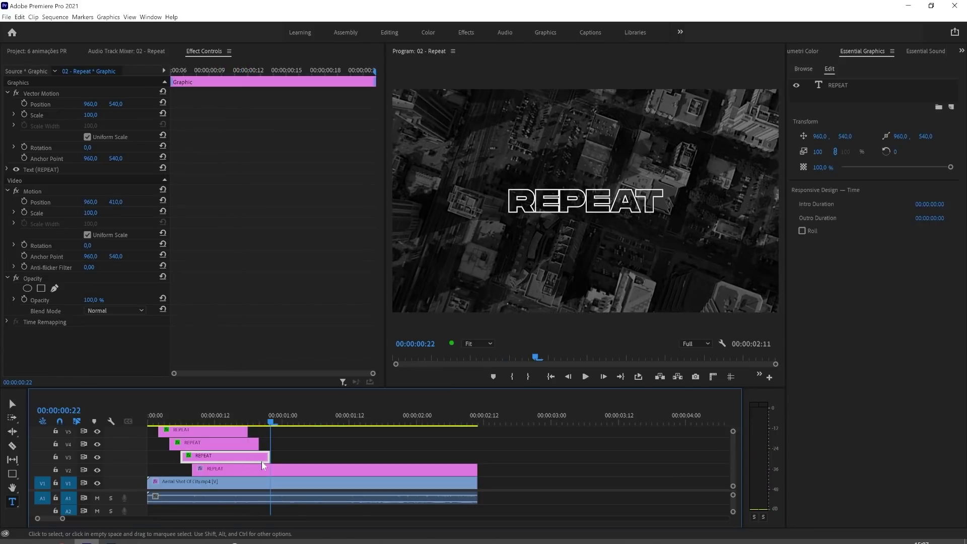
key("c")
left_click(270, 469)
key("v")
Step: Enable the fill and disable the stroke on the REPEAT text in the second part of the V2 graphic
left_click(364, 468)
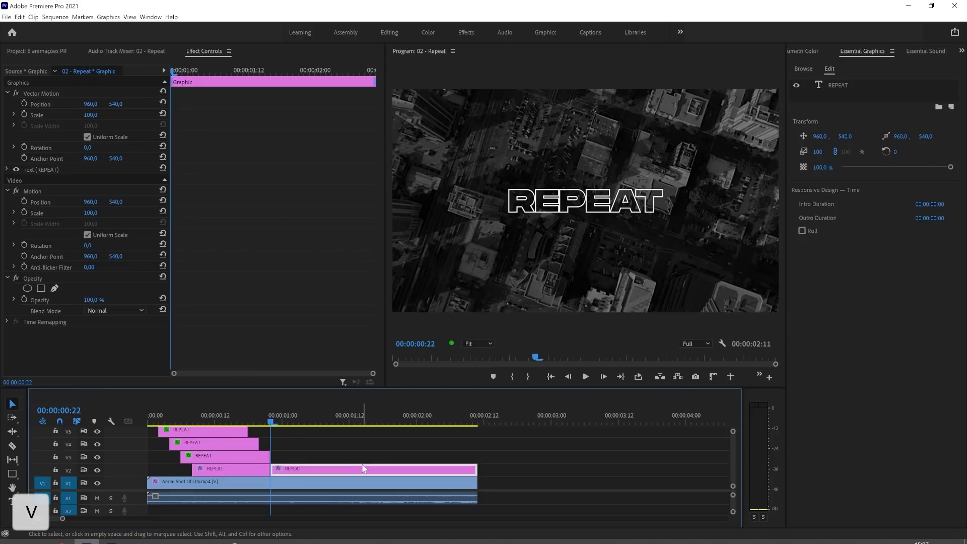
left_click(847, 85)
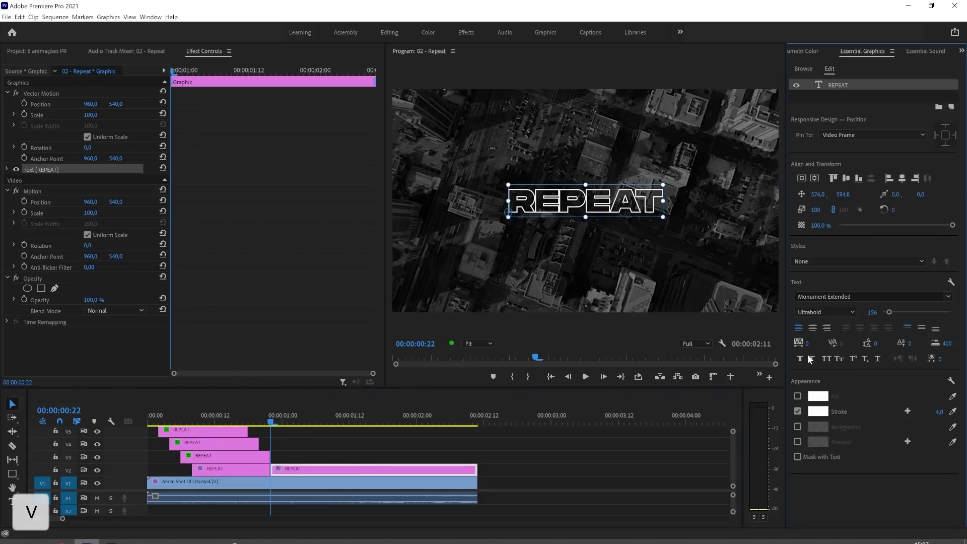
left_click(798, 397)
left_click(797, 410)
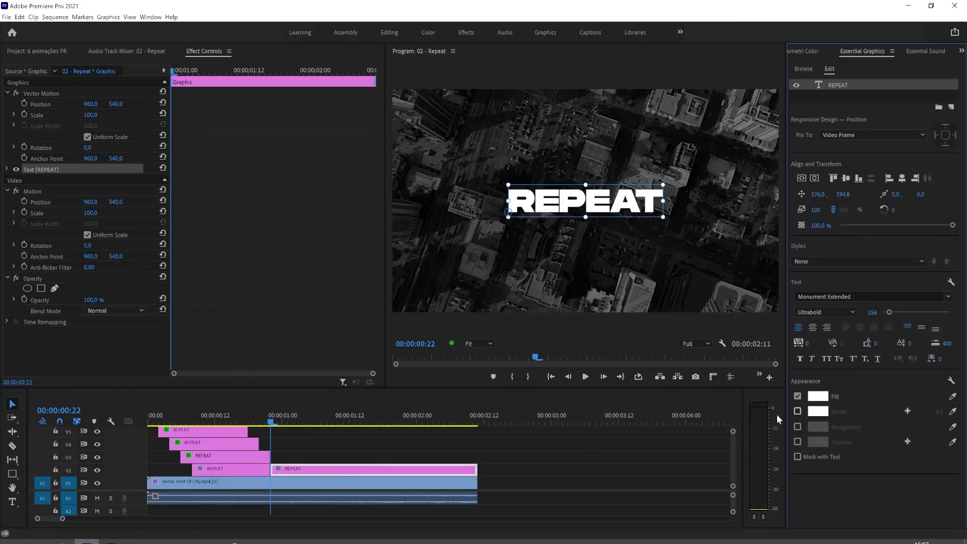
Step: Play the sequence from the start to check the change from outlined to filled REPEAT
left_click(564, 465)
key("Home")
key("space")
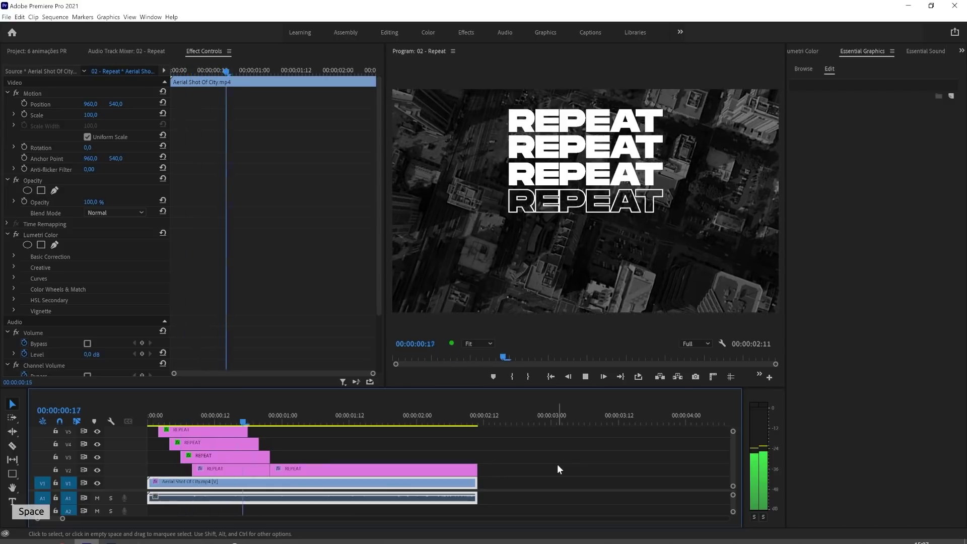
key("space")
key("space")
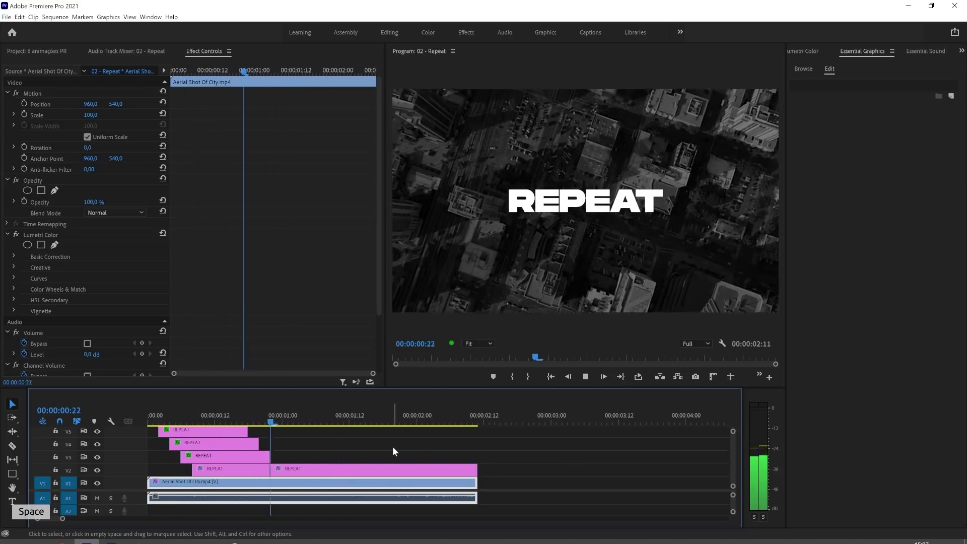
Step: Split the V2 REPEAT graphic again at 00:00:01:00 and scale up the text in its last part
left_click(266, 425)
left_click_drag(266, 426, 282, 425)
key("c")
key("v")
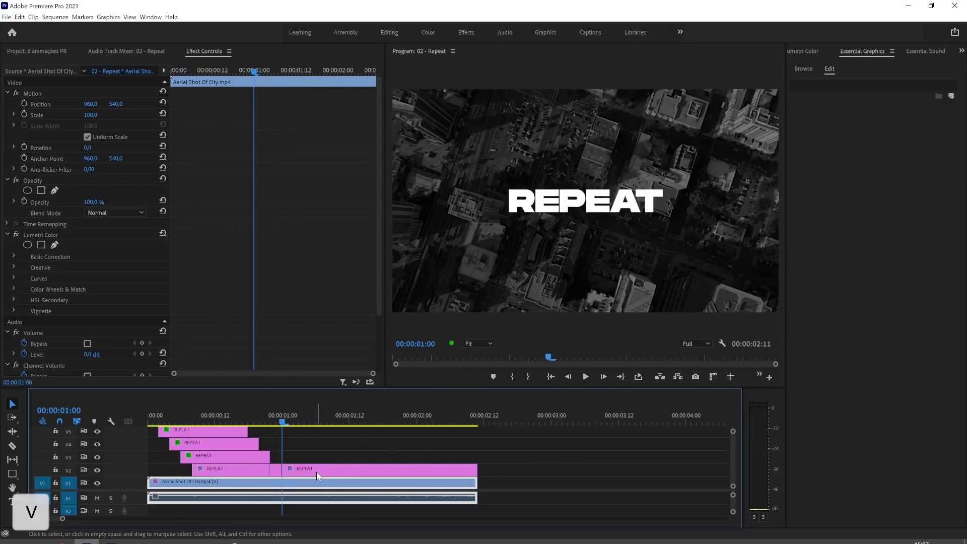
left_click(316, 472)
left_click_drag(819, 152, 828, 152)
Step: Play the finished REPEAT animation from the start to review the final enlarged word
left_click(614, 463)
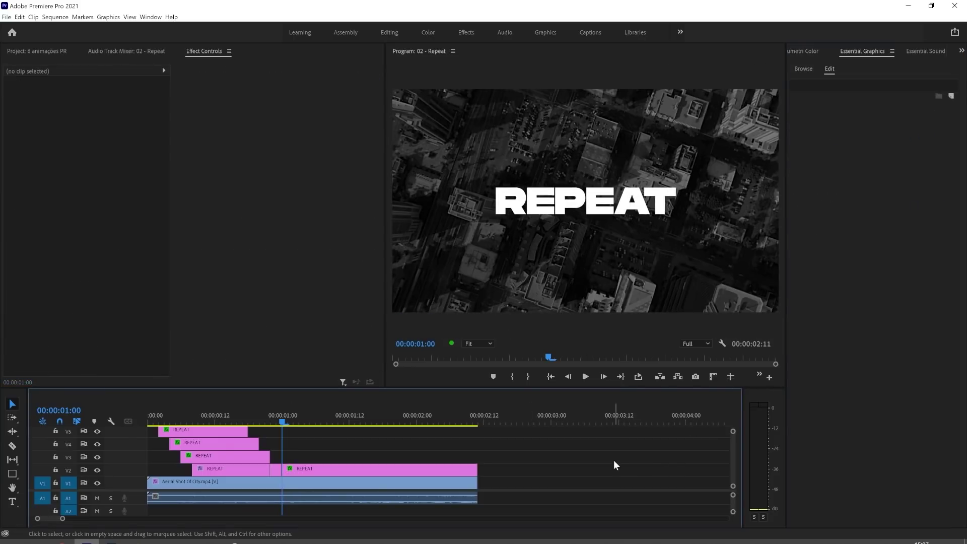
key("Home")
left_click(551, 461)
key("space")
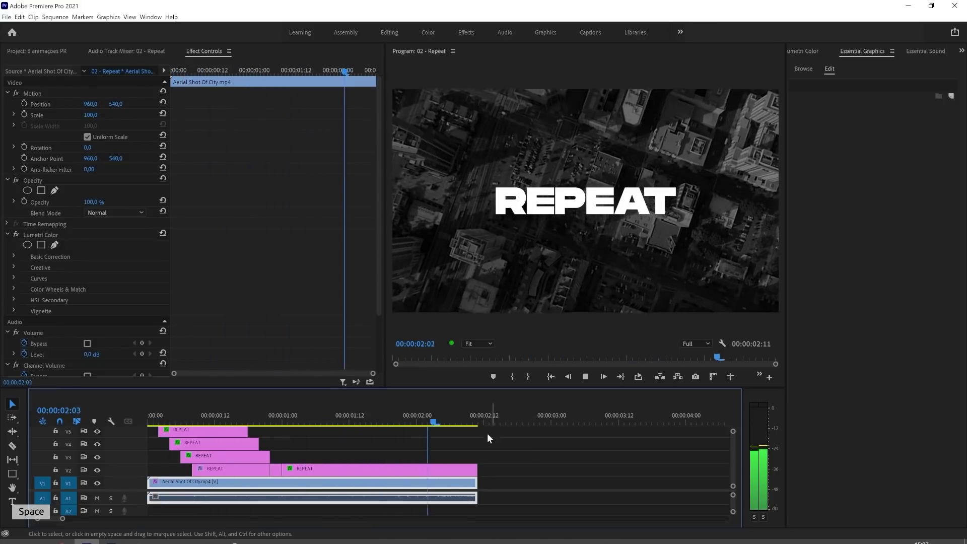
key("Home")
left_click(586, 452)
key("space")
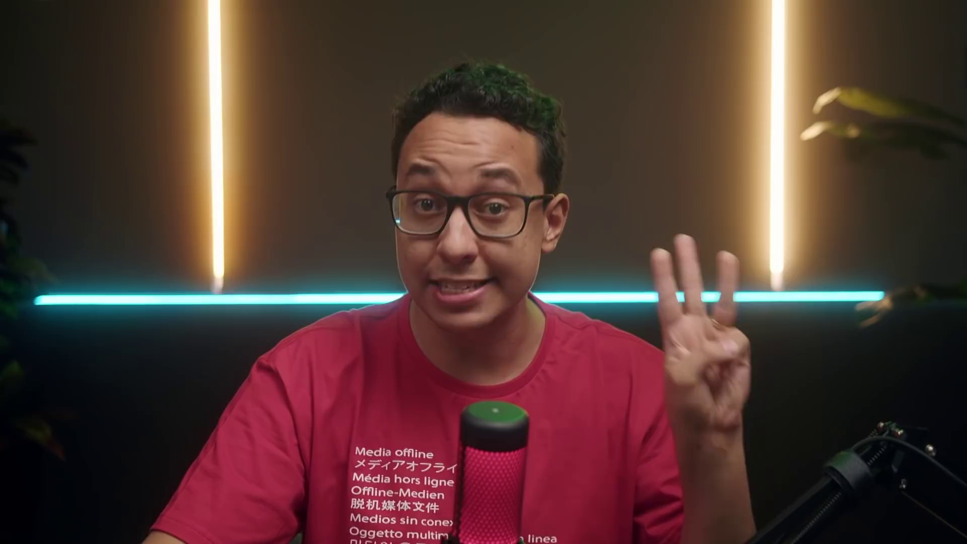
Step: Play the night-city clip in the 04 - Neon Outlines sequence and review its Lumetri Color basic correction
key("space")
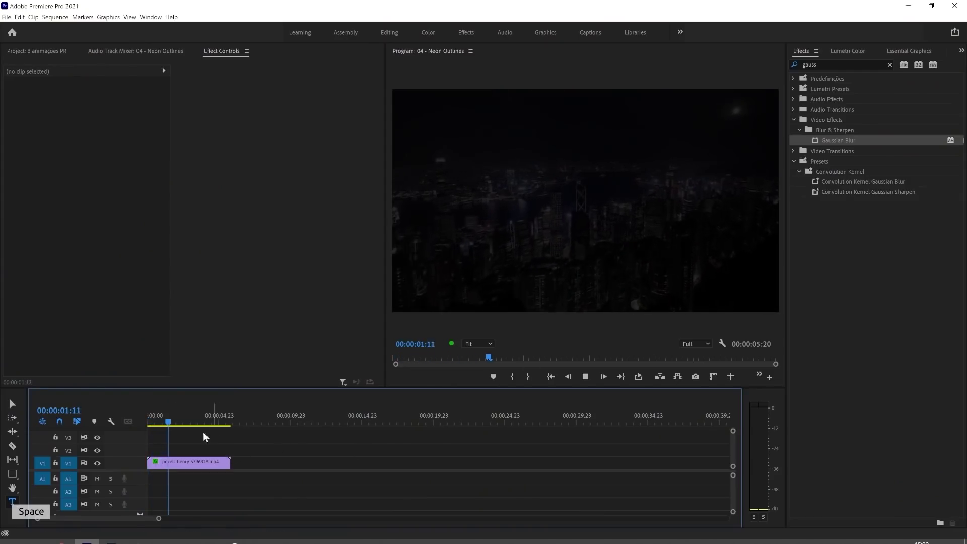
left_click(183, 463)
key("v")
left_click(848, 51)
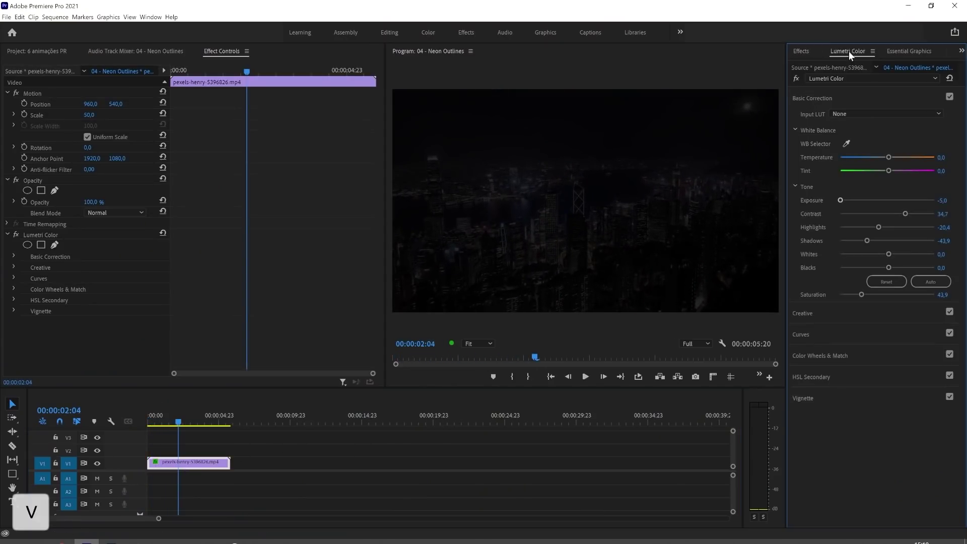
left_click_drag(179, 419, 162, 419)
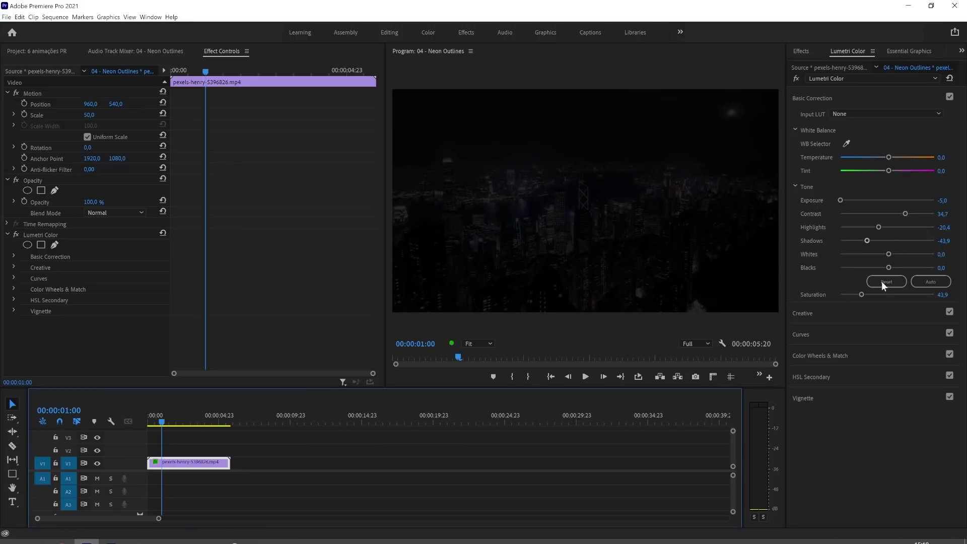
key("space")
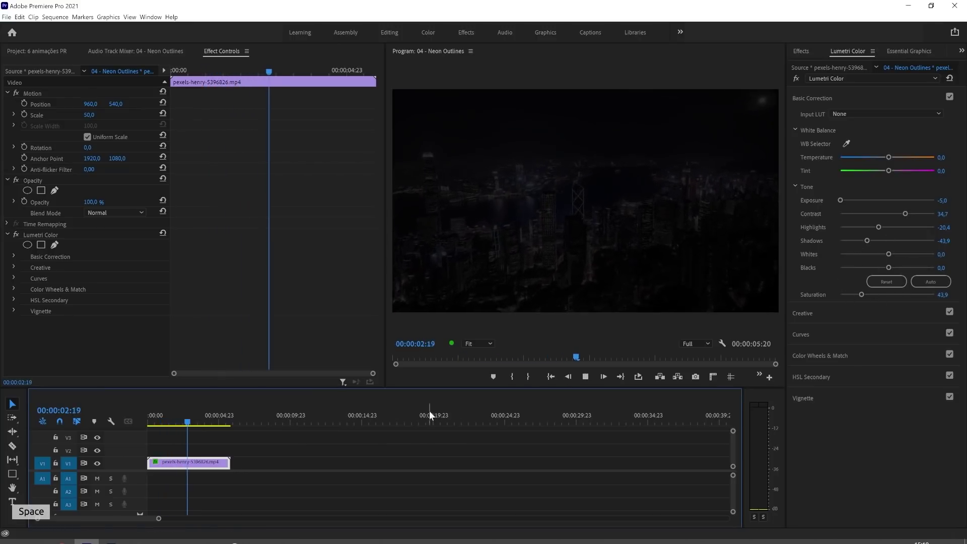
Step: Add a NEON OUTLINES text title on V2 at the sequence start and extend it to the end of the city clip
left_click(424, 445)
key("Home")
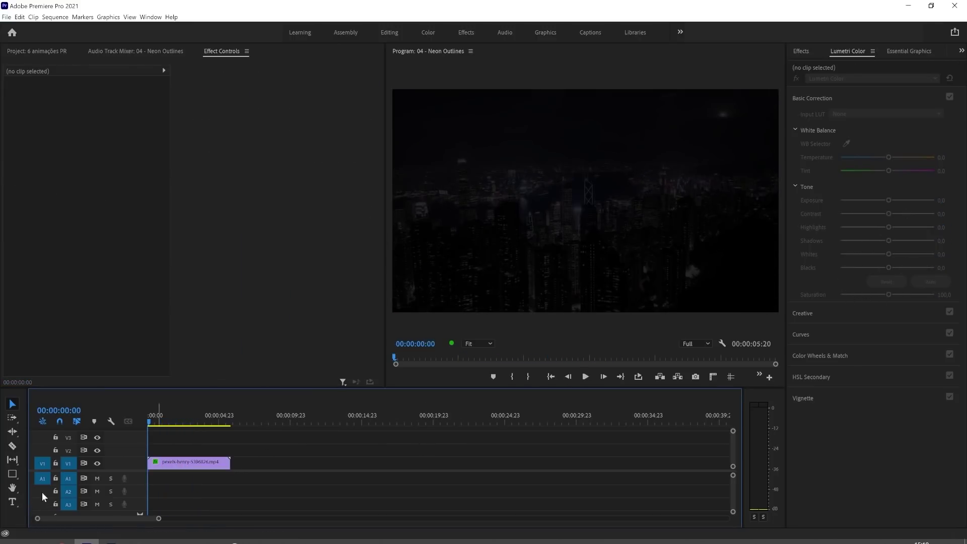
left_click(13, 502)
left_click(519, 218)
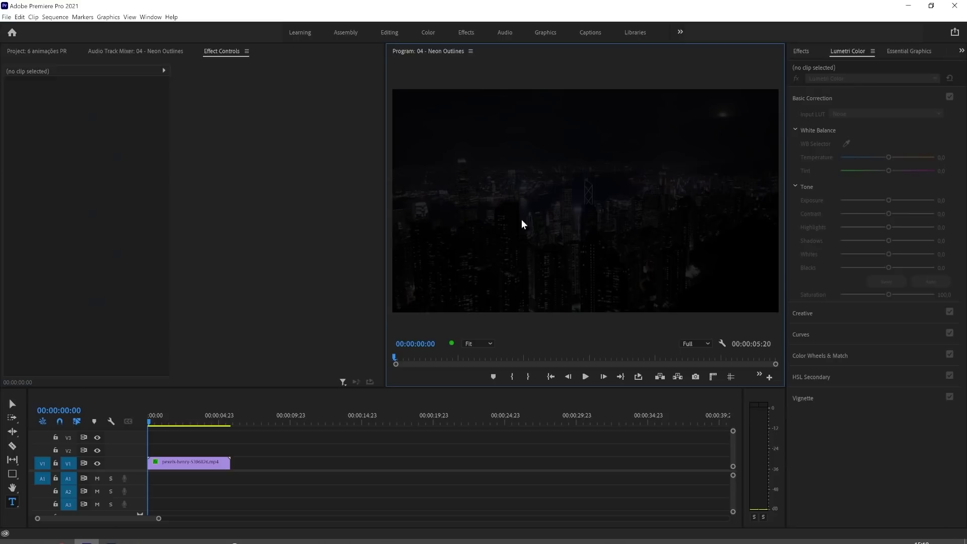
type("NEON OUTLINES")
left_click(497, 455)
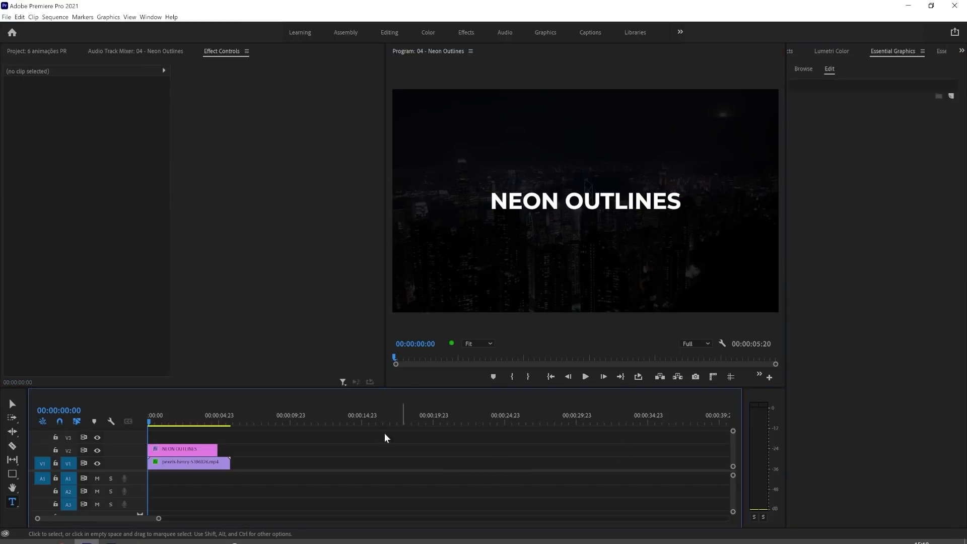
left_click_drag(216, 449, 229, 450)
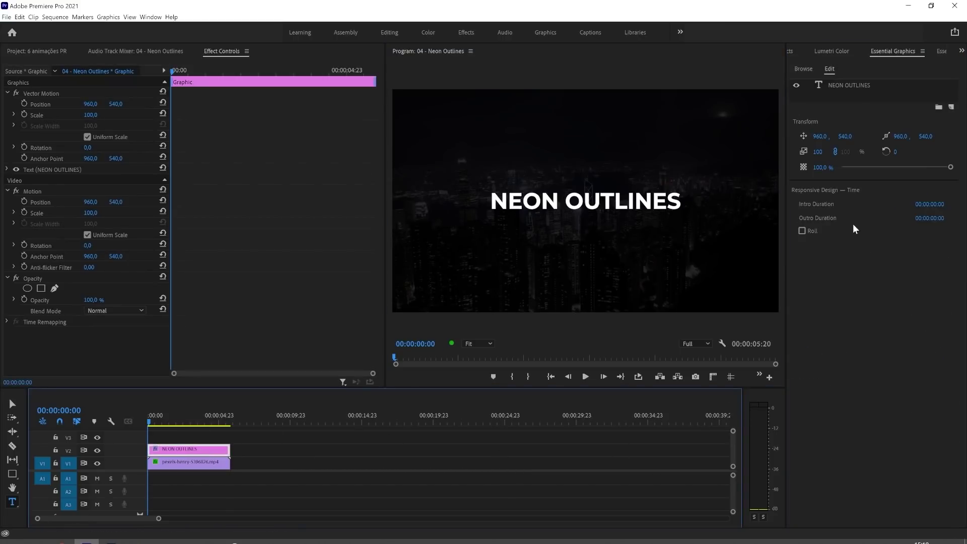
Step: Turn the NEON OUTLINES text into an outline by disabling its fill and enabling a white stroke of width 1
left_click(856, 87)
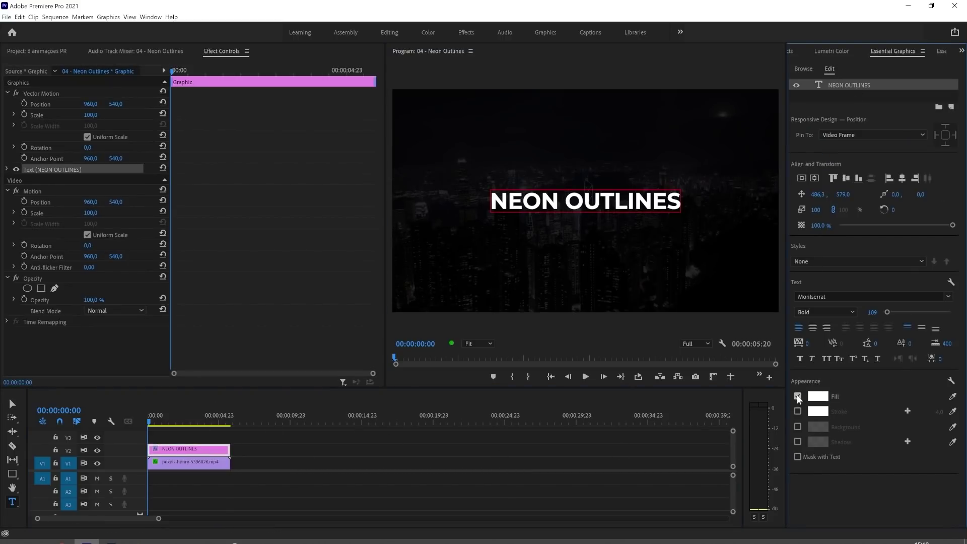
left_click(797, 396)
left_click(798, 411)
left_click(935, 411)
type("1")
key("Return")
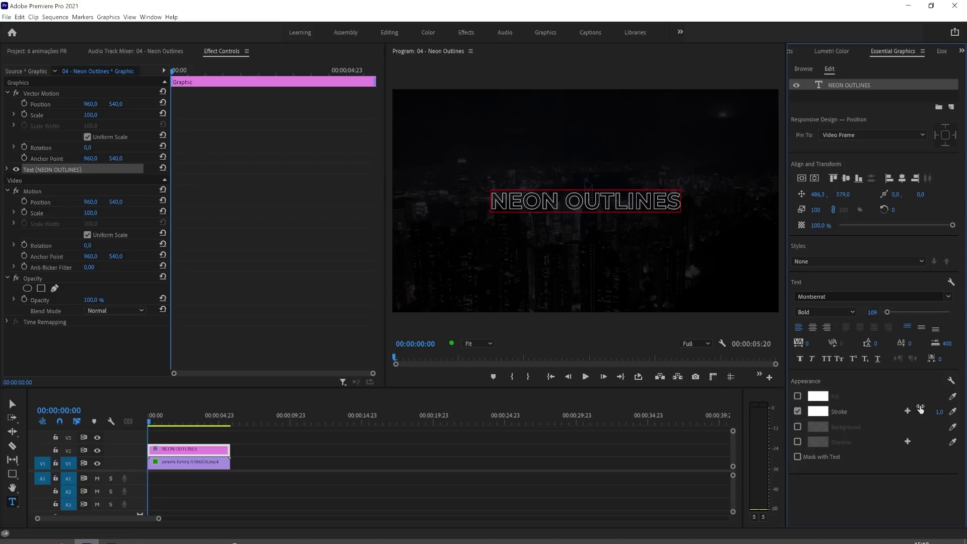
Step: Duplicate the NEON OUTLINES text layer twice within the graphic to make three stacked copies
right_click(848, 86)
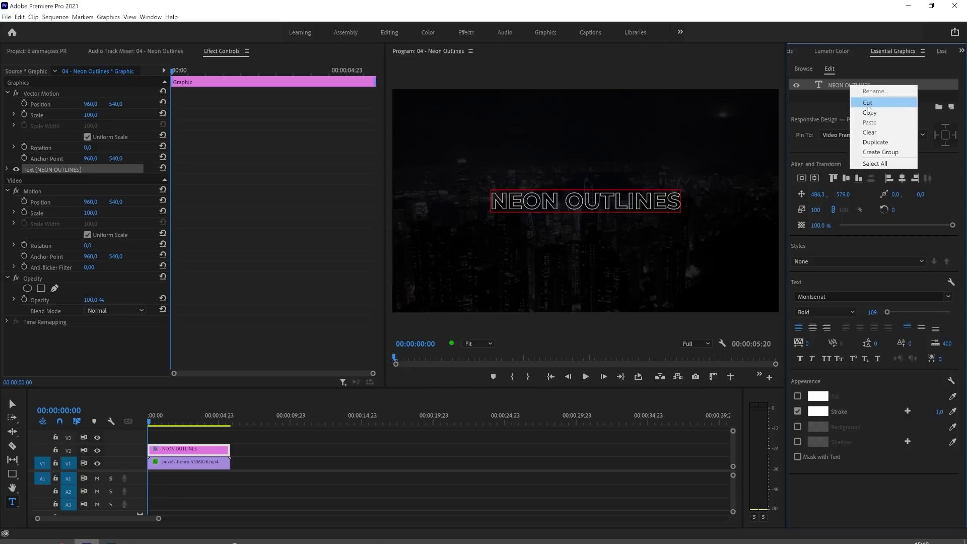
left_click(885, 143)
right_click(848, 95)
left_click(875, 150)
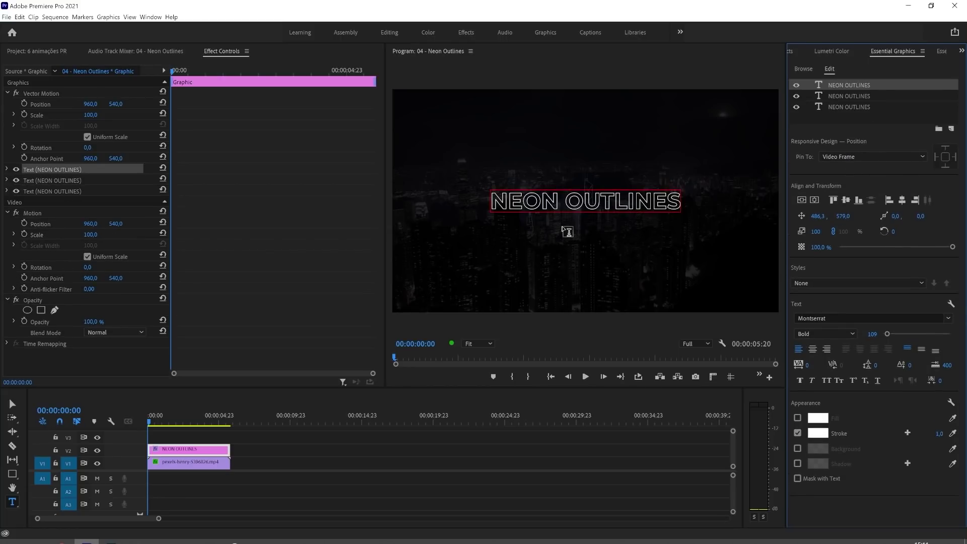
Step: Add a Gaussian Blur effect above each of the three NEON OUTLINES text layers in the graphic
left_click(791, 51)
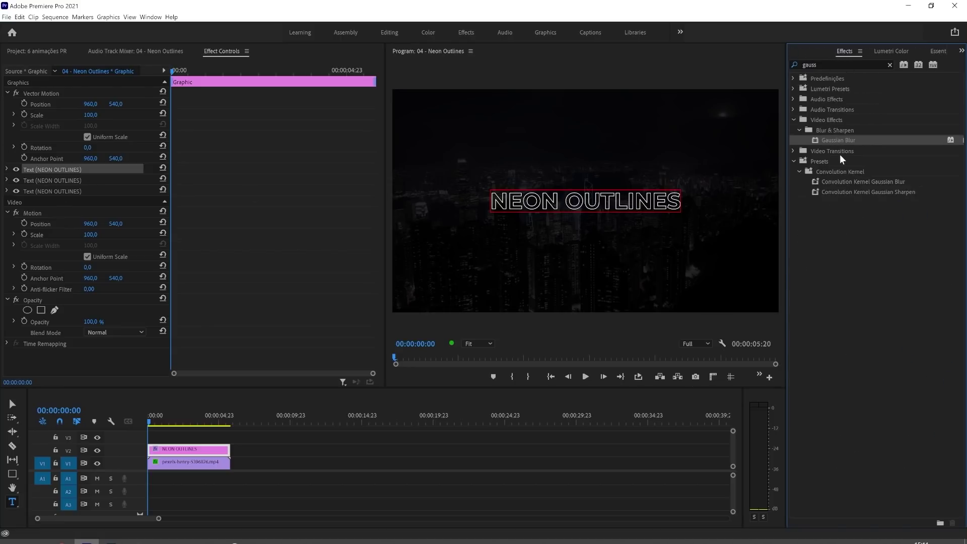
double_click(839, 139)
left_click_drag(839, 139, 93, 230)
left_click_drag(385, 291, 94, 297)
left_click(73, 222)
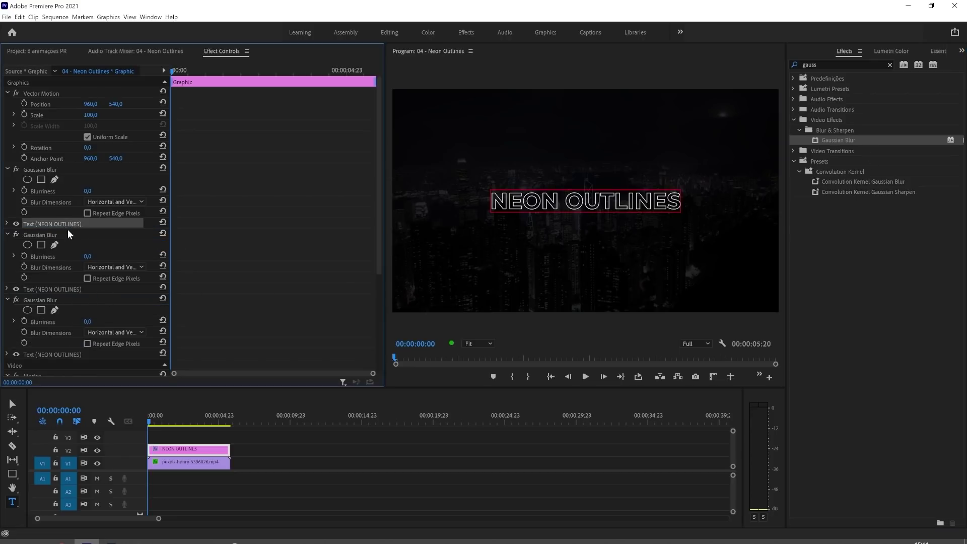
left_click(68, 235)
left_click(70, 284)
left_click(66, 300)
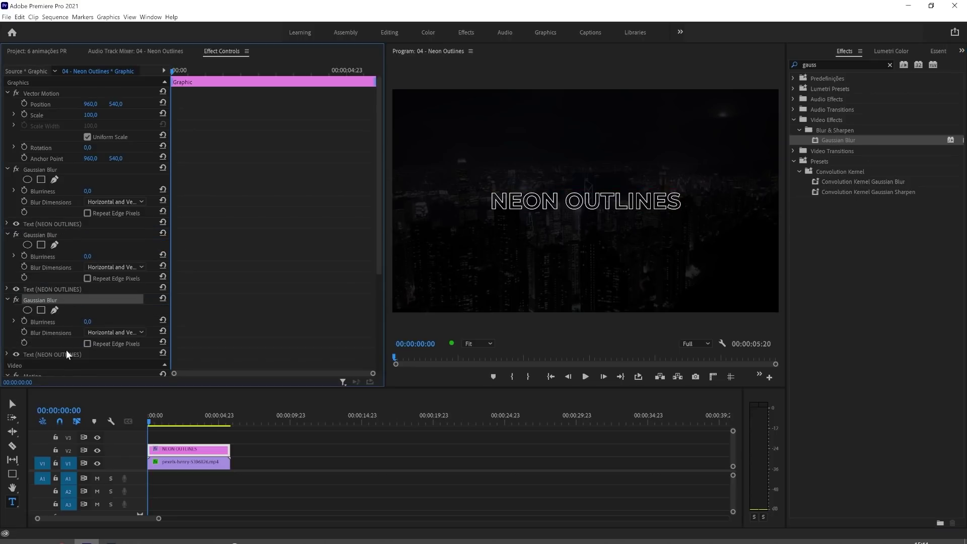
Step: Set the stroke of the two lower NEON OUTLINES text layers to the turquoise colour 1FFCDF
left_click(68, 354)
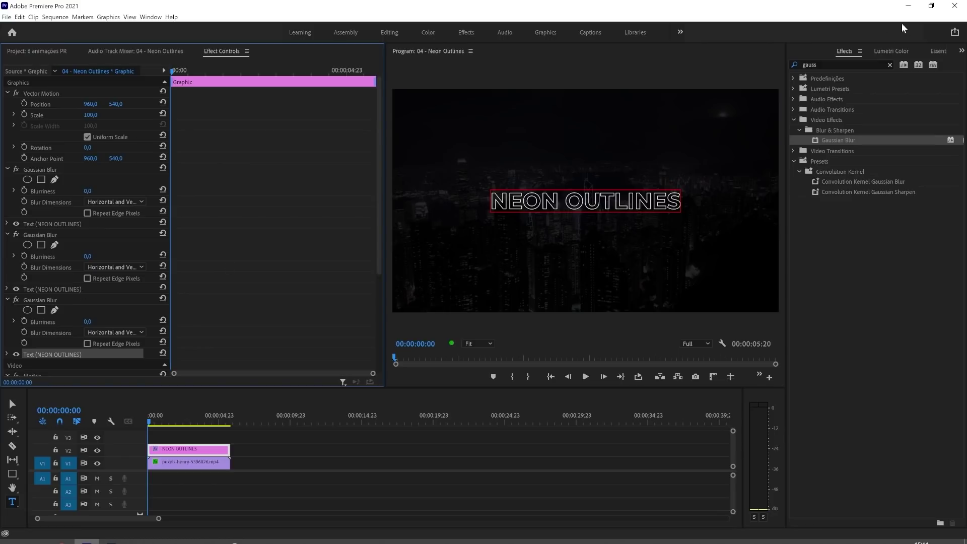
left_click(892, 51)
left_click(937, 51)
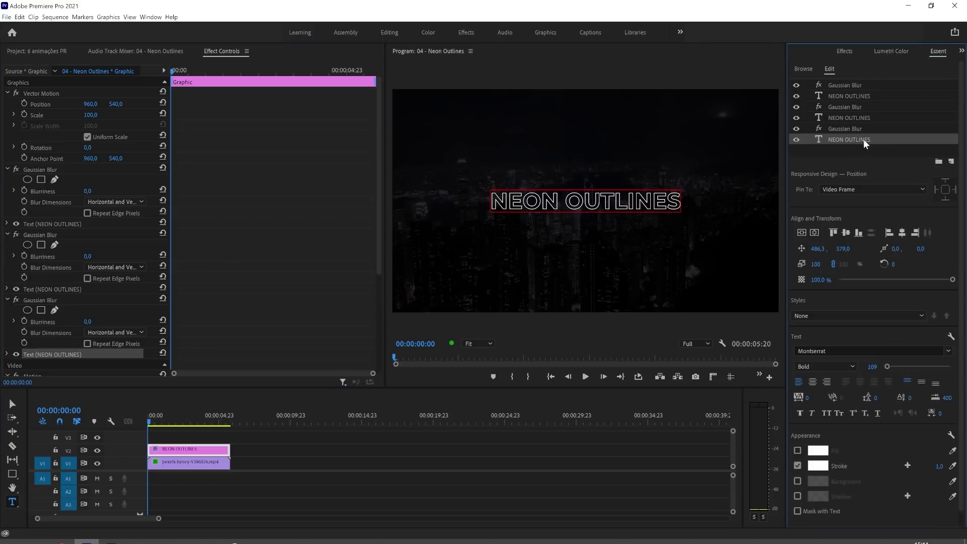
left_click(864, 118, "ctrl")
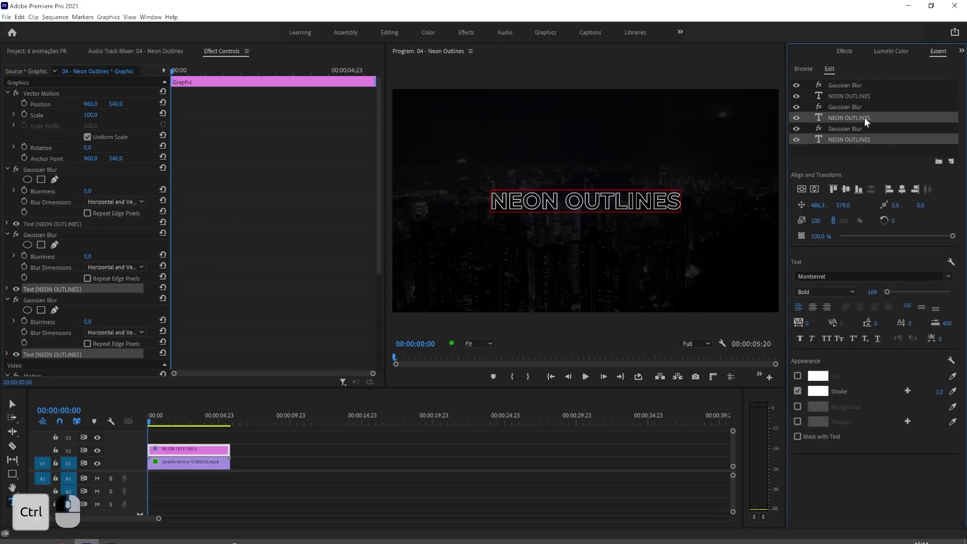
left_click(817, 394)
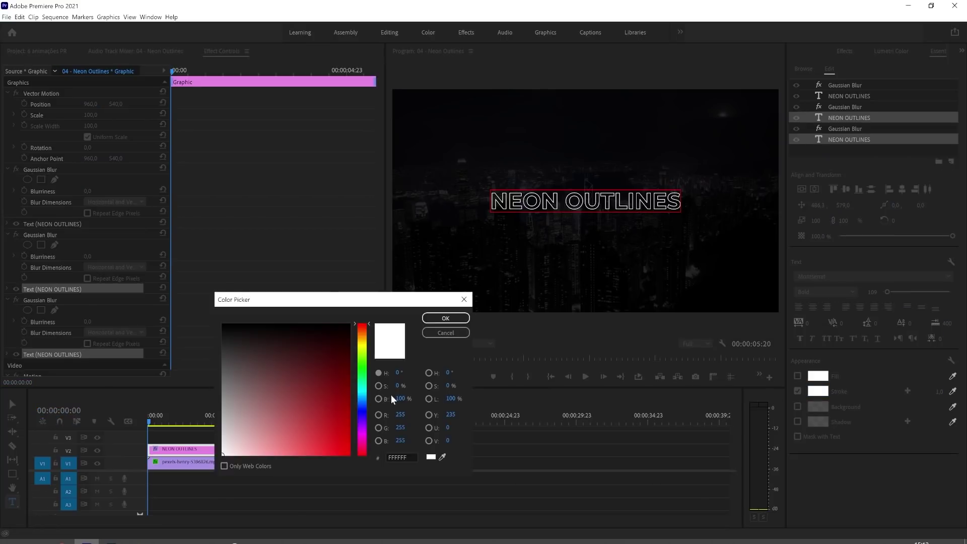
left_click_drag(360, 349, 363, 387)
left_click(334, 455)
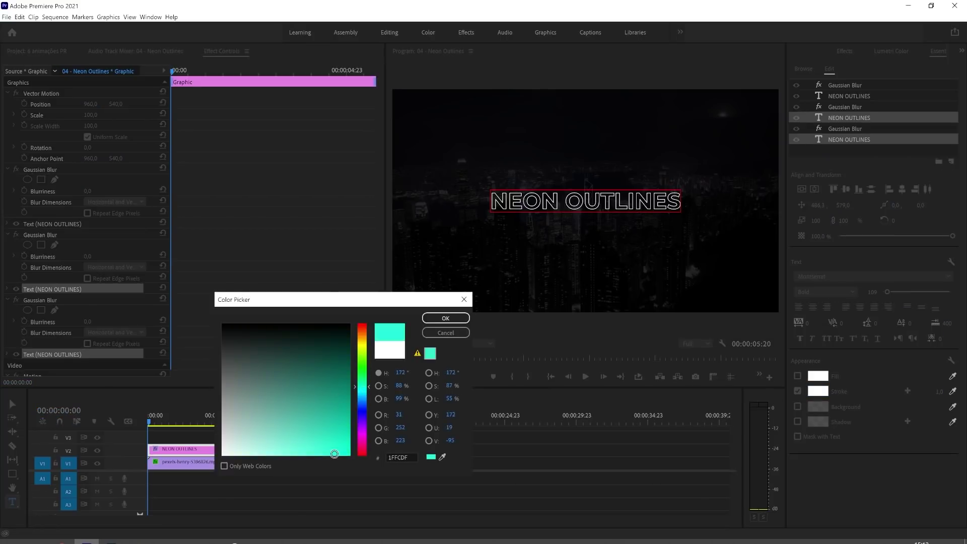
left_click(445, 319)
Step: Set the Blurriness of the middle Gaussian Blur to 20 and of the lowest one to 180
left_click(54, 235)
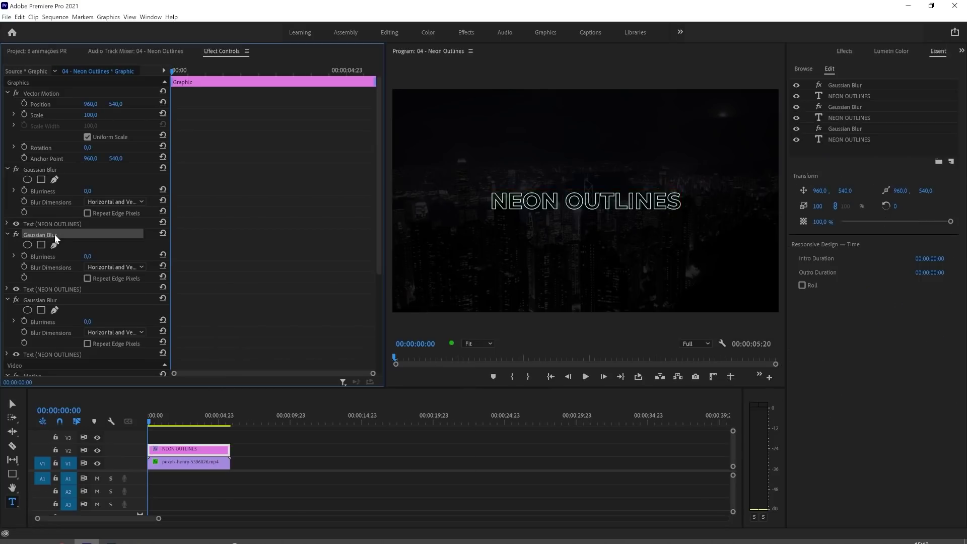
left_click(89, 256)
type("20")
key("Return")
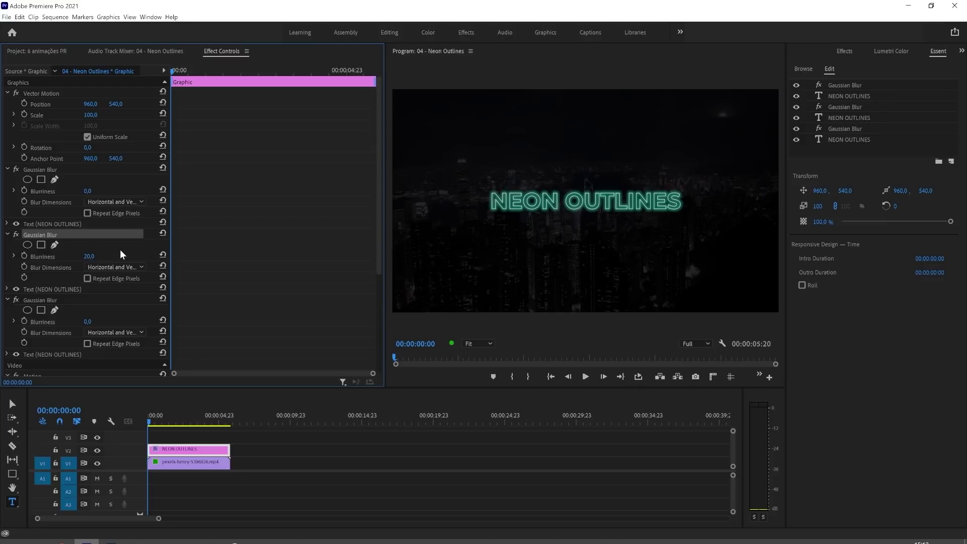
left_click(95, 321)
left_click(94, 320)
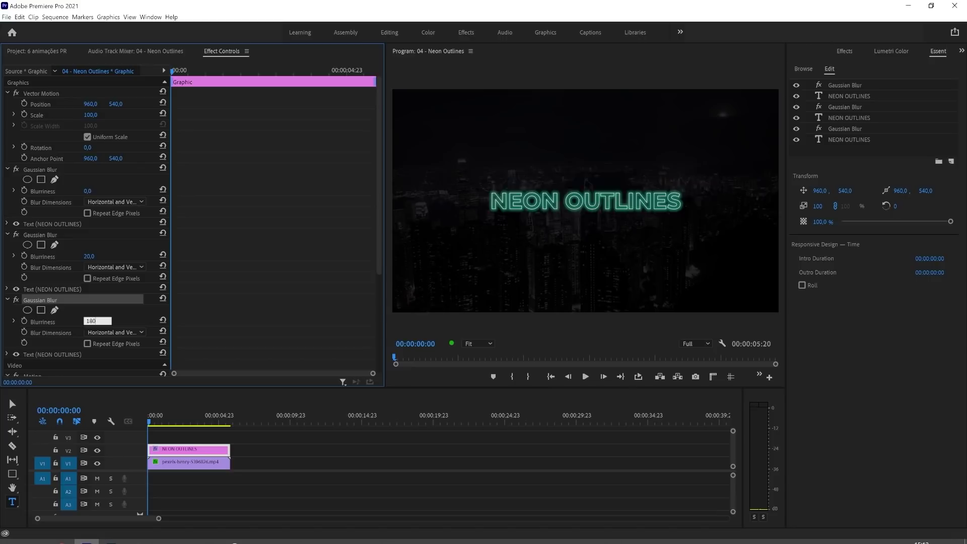
key("Return")
mouse_move(150, 418)
left_mouse_down()
mouse_move(174, 418)
mouse_move(132, 418)
left_mouse_up()
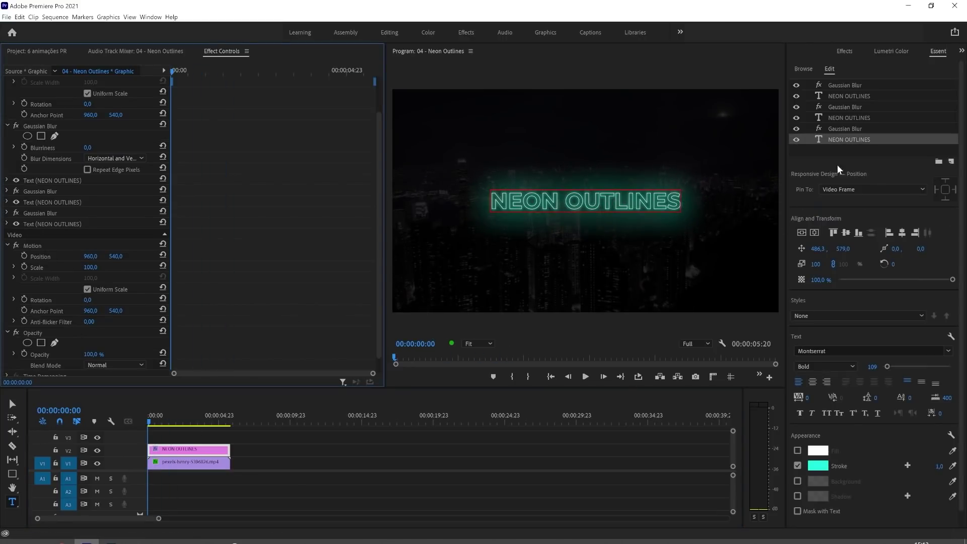
Step: Duplicate the lowest Gaussian Blur with its text layer and move the copies to the end of the layer stack
left_click(854, 128, "ctrl")
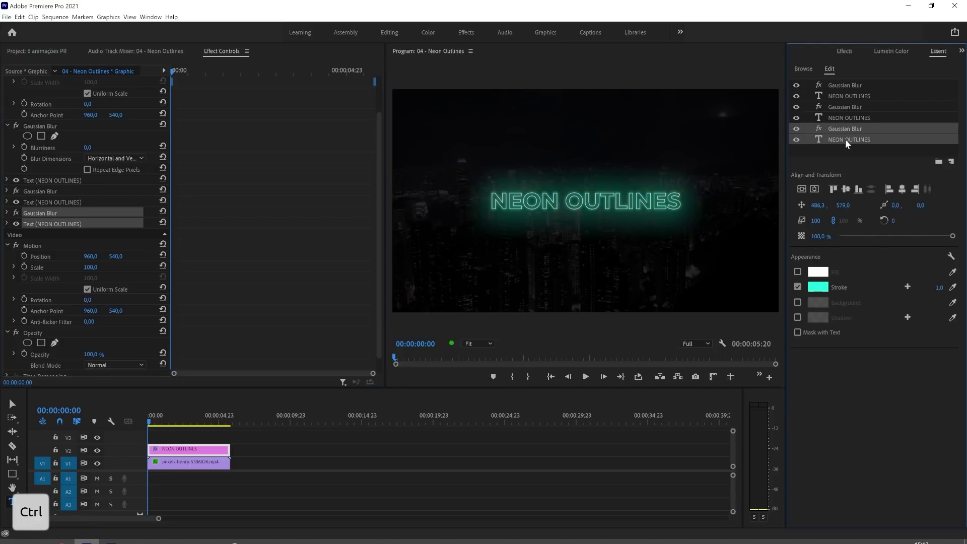
right_click(848, 139)
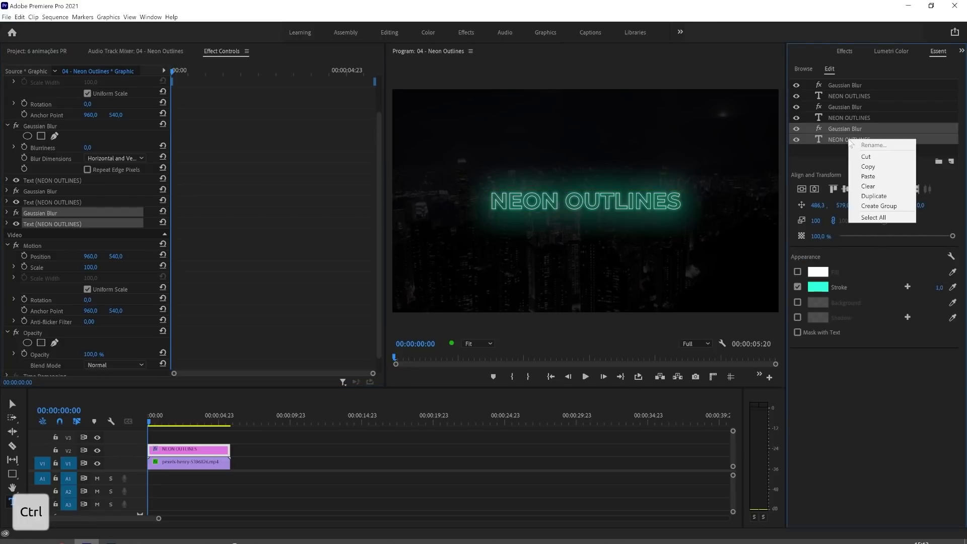
left_click(880, 197)
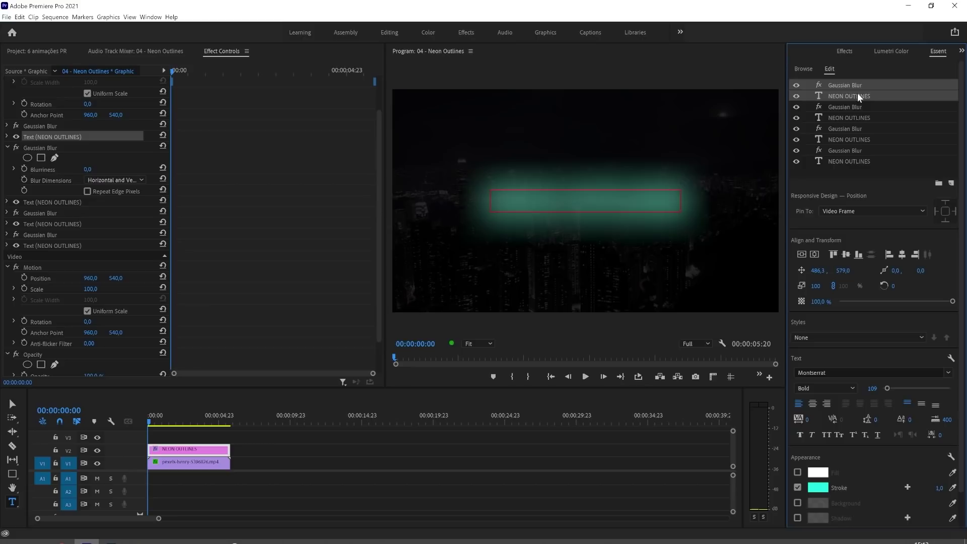
left_click_drag(849, 84, 867, 171)
Step: Try the Horizontal blur dimension on the lowest Gaussian Blur of the graphic
left_click(879, 151)
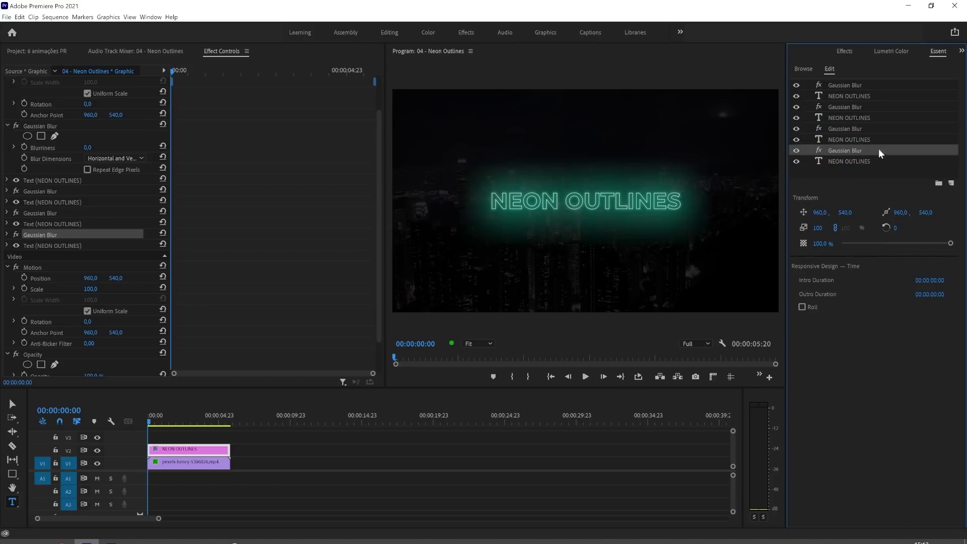
left_click(7, 235)
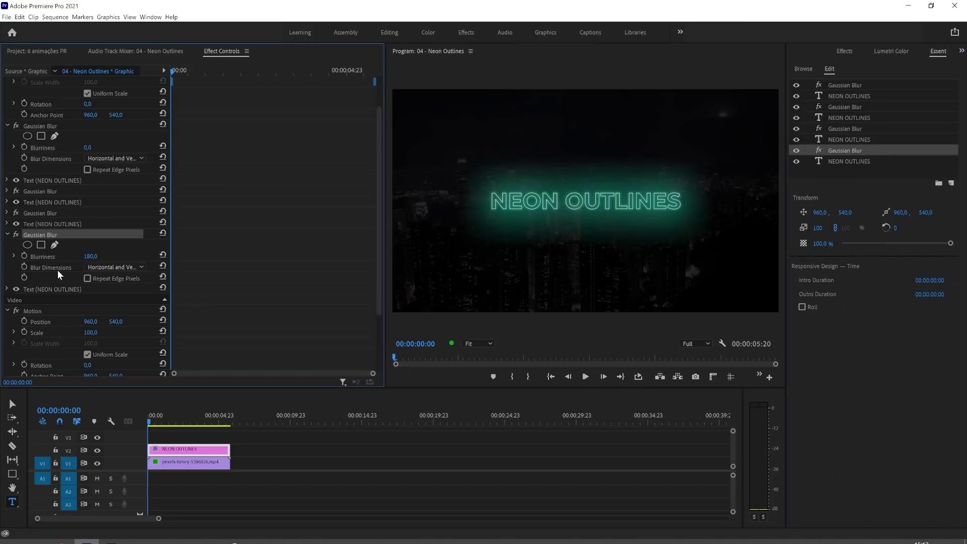
left_click(108, 267)
left_click(114, 288)
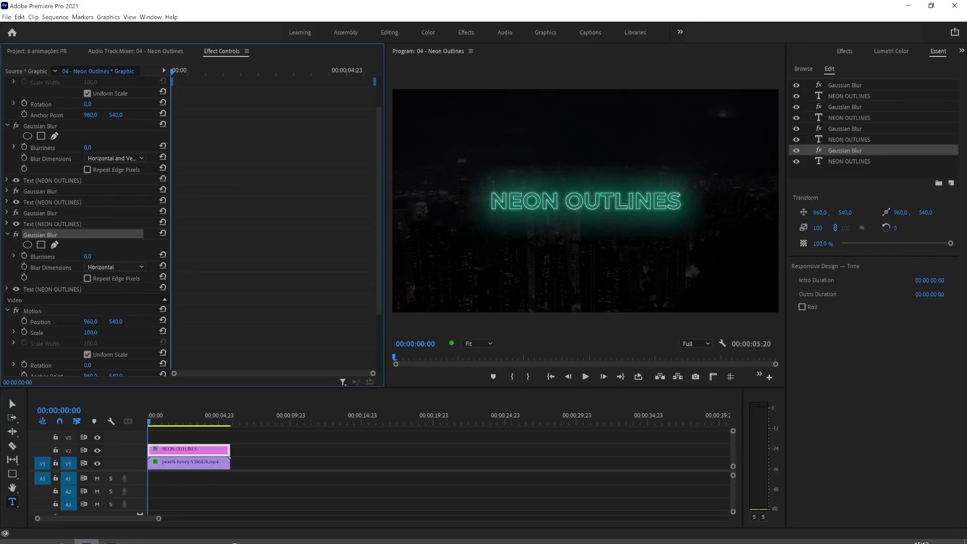
left_click(855, 155)
left_click(852, 150)
left_click(853, 161)
left_click(857, 152)
Step: Set the third Gaussian Blur in the stack to Horizontal blur dimensions with a Blurriness of 138
left_click(856, 129)
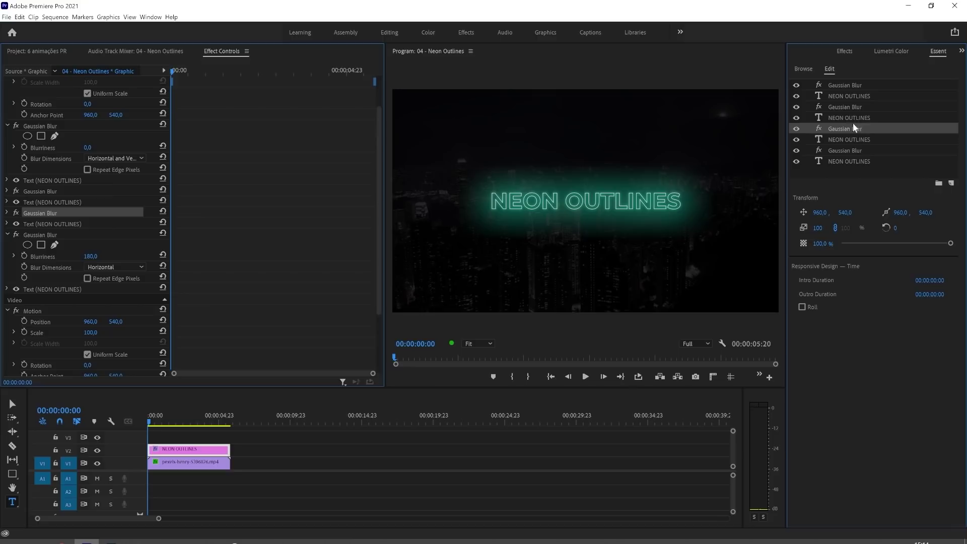
left_click(8, 213)
left_click(115, 246)
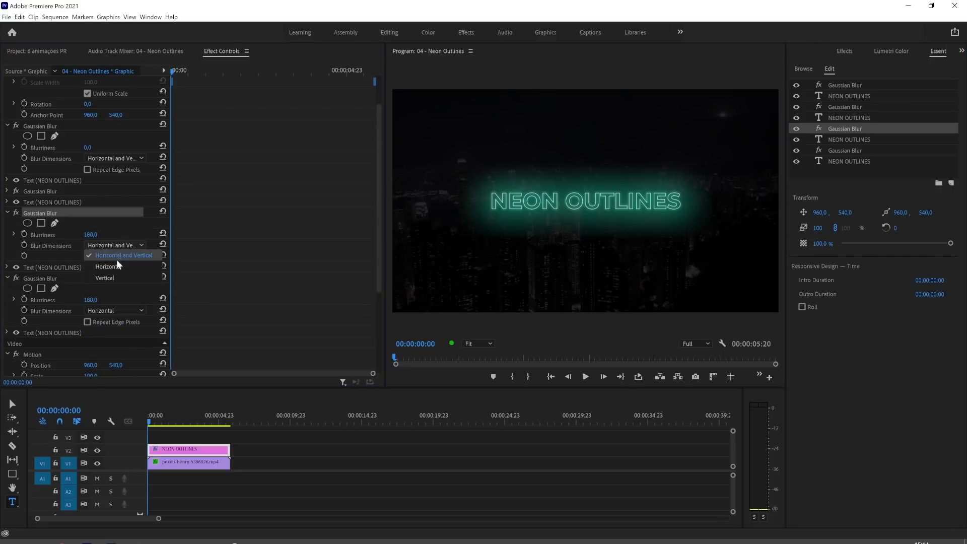
left_click(119, 267)
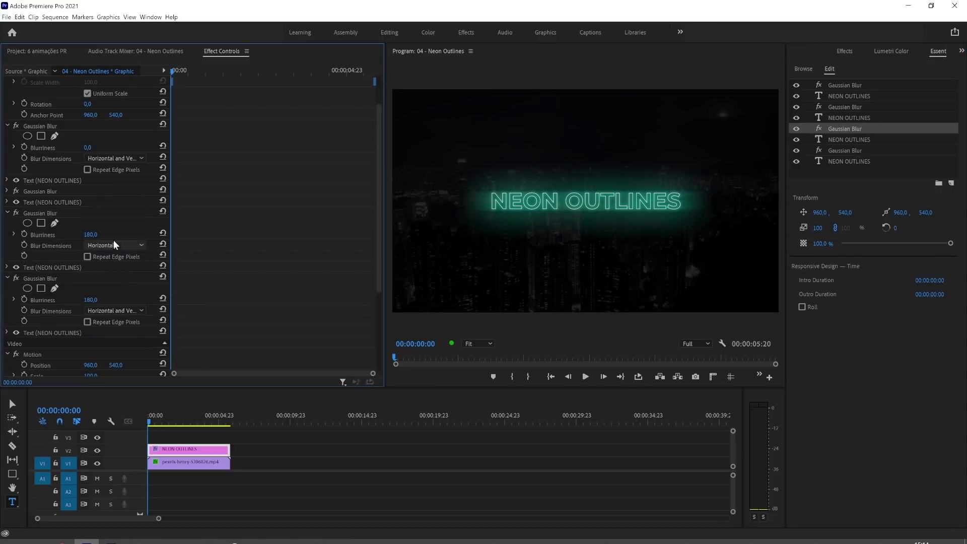
left_click_drag(90, 235, 71, 234)
Step: Split the V2 title at every frame from 00:00:00:01 to 00:00:00:07 with the Razor tool
key("v")
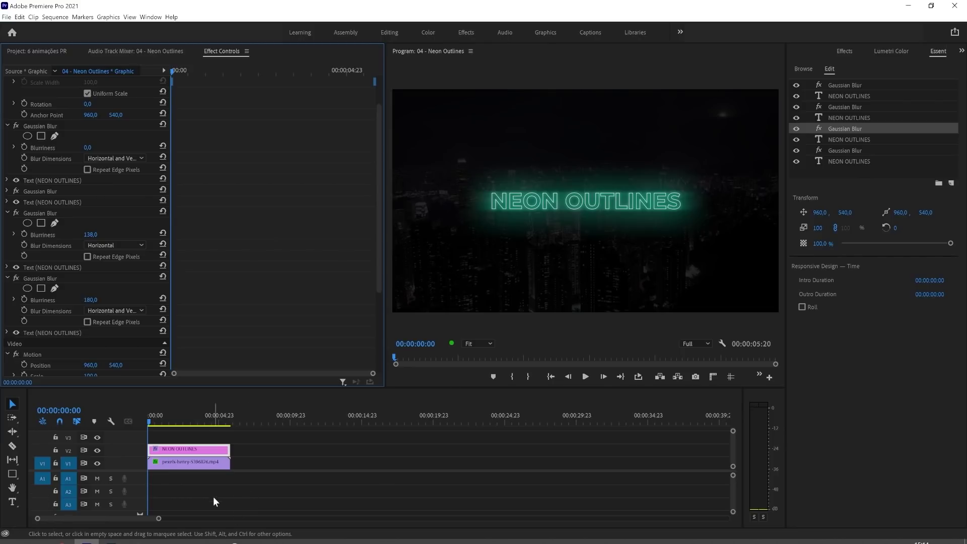
left_click_drag(161, 518, 98, 512)
left_click(163, 428)
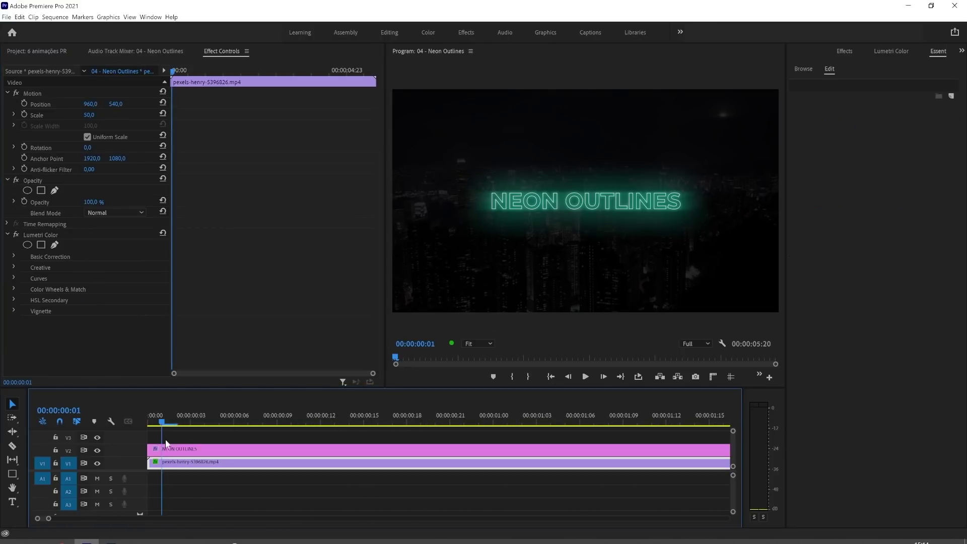
key("c")
left_click(161, 450)
left_click(176, 450)
left_click(191, 450)
left_click(204, 449)
left_click(219, 450)
left_click(234, 450)
left_click(248, 449)
Step: Delete the one-frame V2 title pieces that start at frames 1, 3 and 5, leaving gaps
key("v")
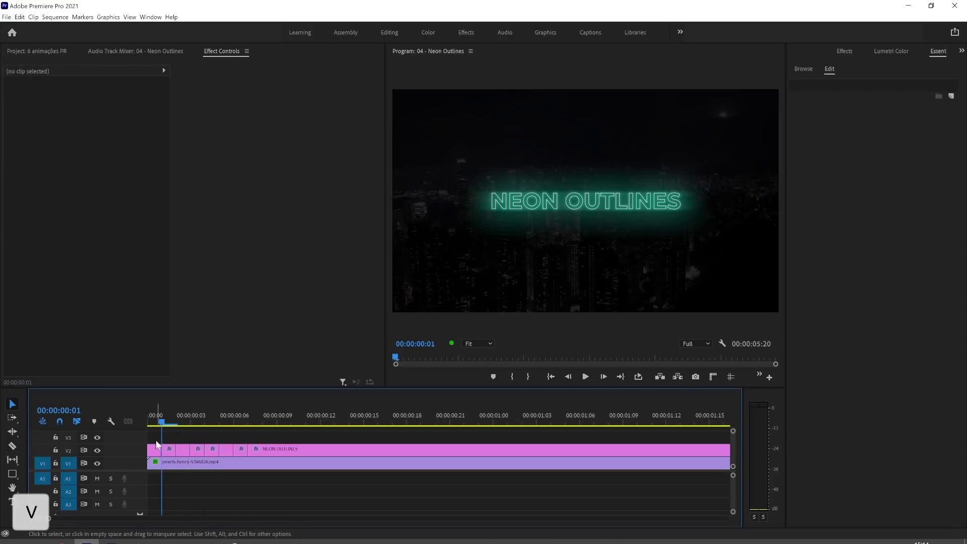
left_click(168, 450, "shift")
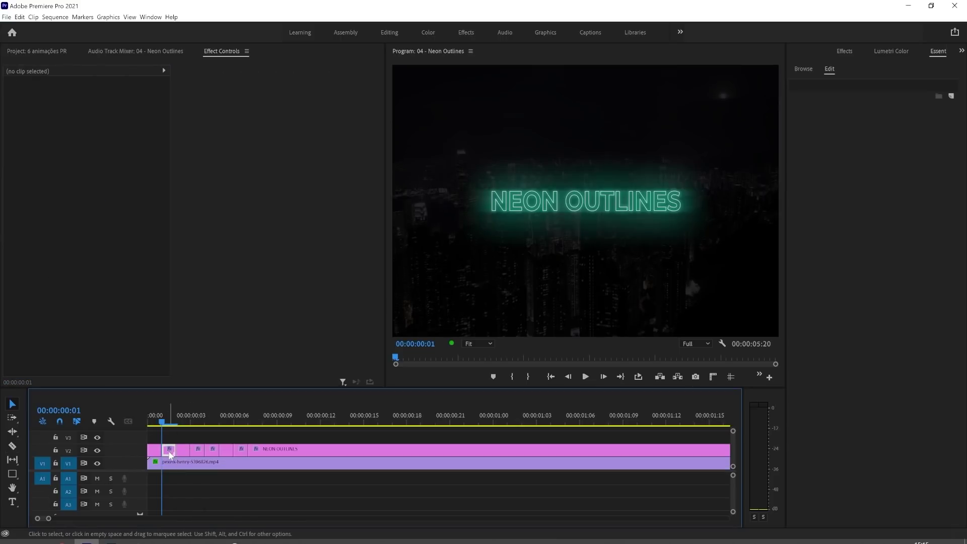
left_click(199, 449, "shift")
left_click(226, 450, "shift")
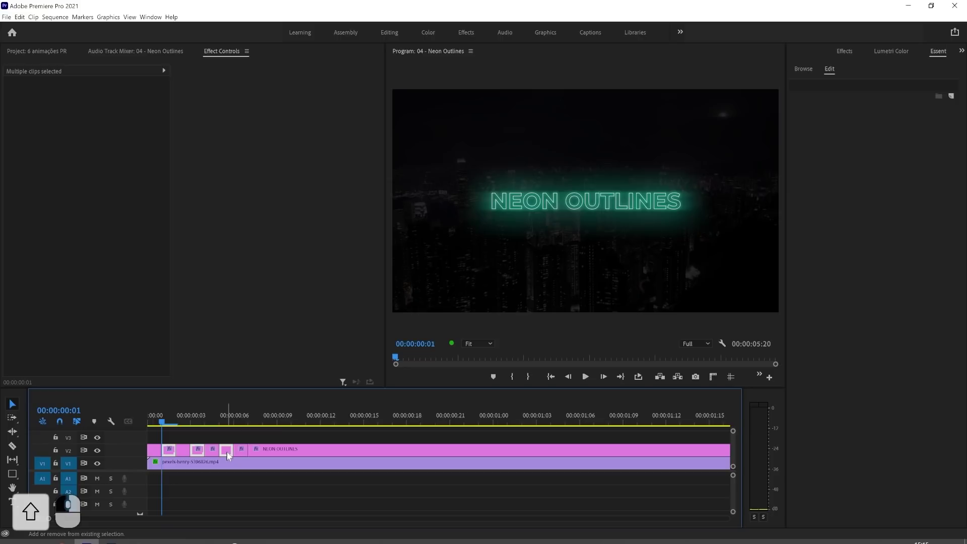
key("Delete")
Step: Split the V2 title at 00:00:00:08 and delete the one-frame piece before the cut
key("c")
left_click(262, 449)
key("v")
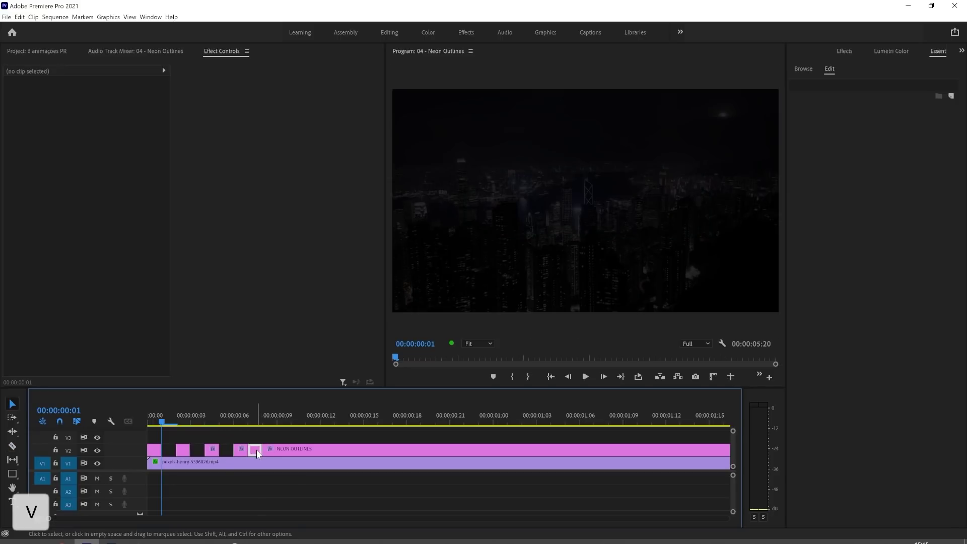
key("Delete")
Step: Play the sequence from the start to review the flickering appearance of the neon title
key("shift+Up")
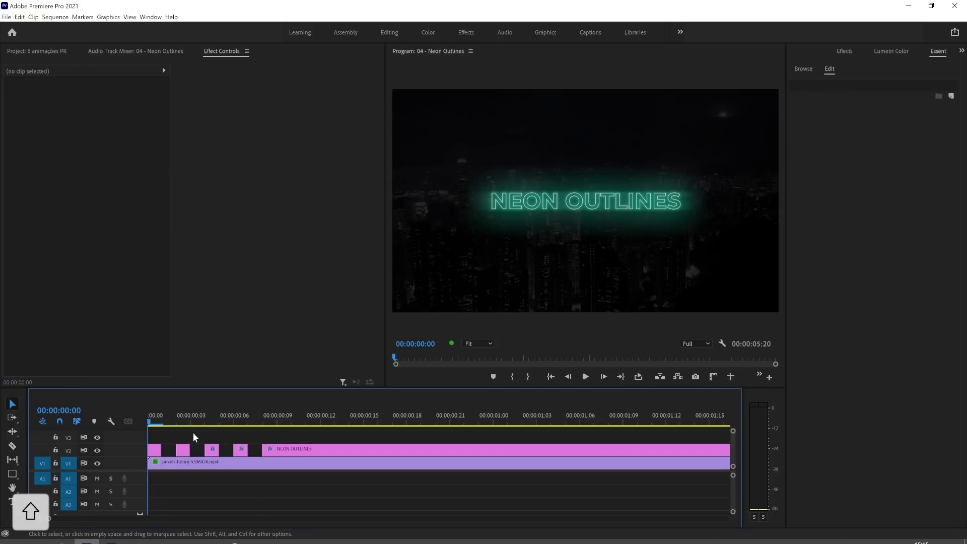
key("space")
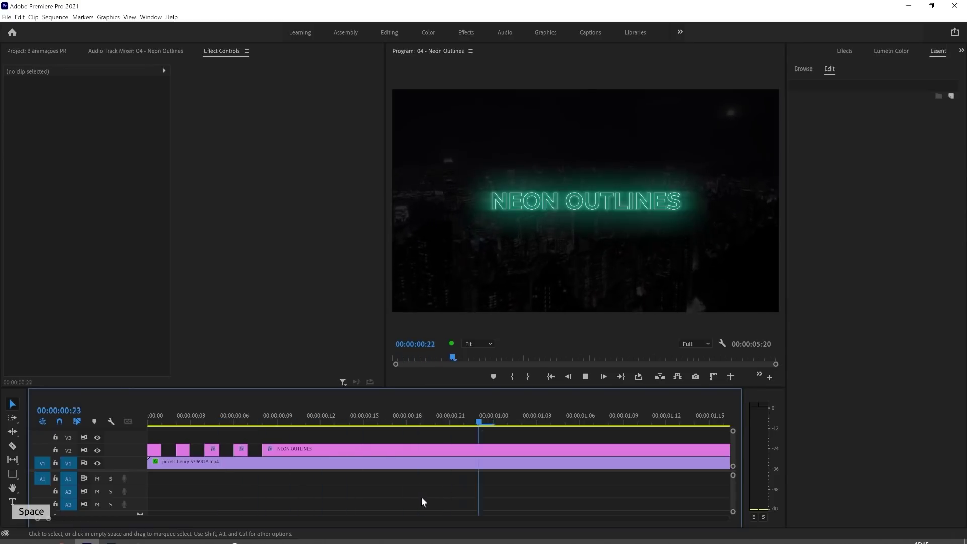
scroll(71, 521, "down", 5)
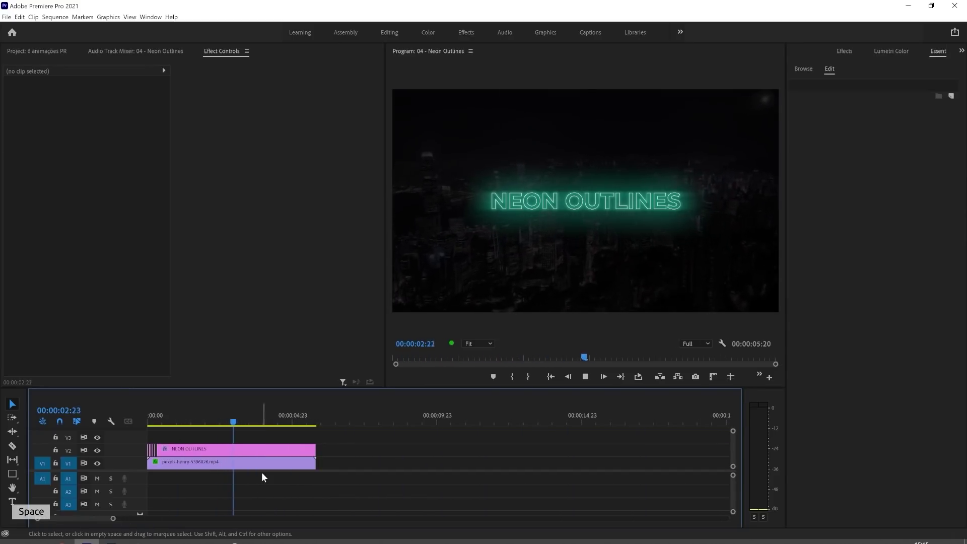
key("space")
Step: Split the V2 NEON OUTLINES title at every frame from 00:00:02:11 to 00:00:02:15 with the Razor tool
left_click(217, 422)
left_click_drag(113, 519, 69, 511)
key("c")
left_click(438, 450)
left_click(451, 450)
left_click(463, 450)
left_click(476, 449)
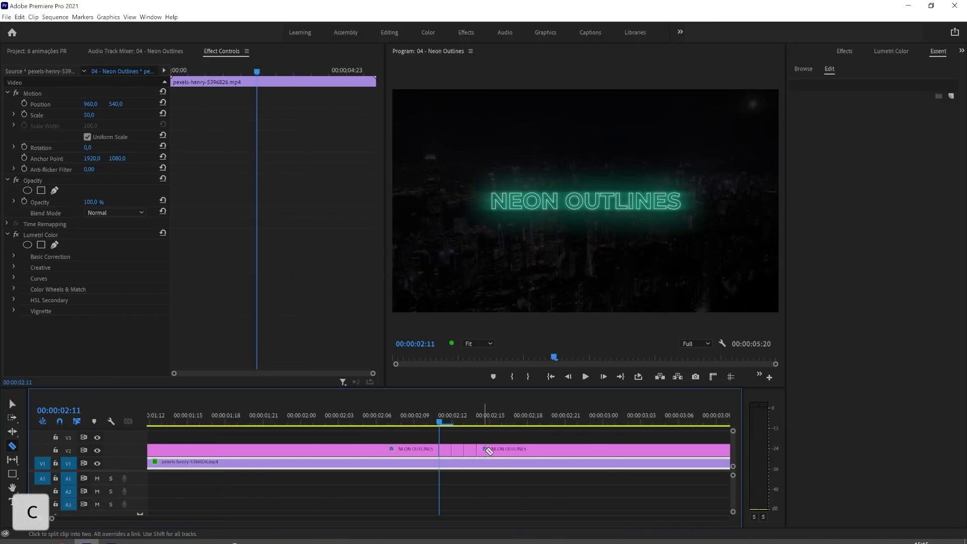
left_click(489, 449)
Step: Delete the one-frame V2 title pieces starting at 00:00:02:11 and 00:00:02:13, leaving gaps, and play the sequence
key("v")
left_click(445, 450)
left_click(470, 450, "shift")
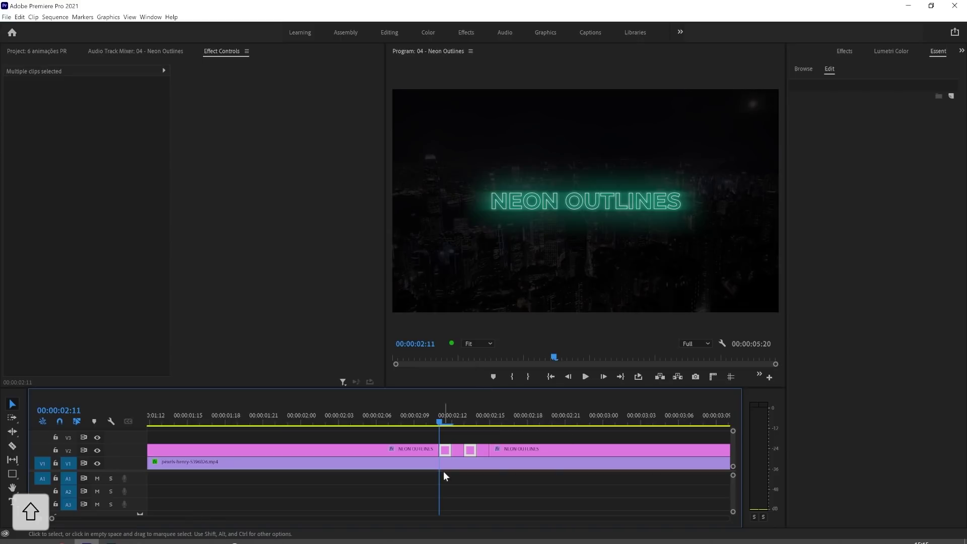
key("Delete")
key("space")
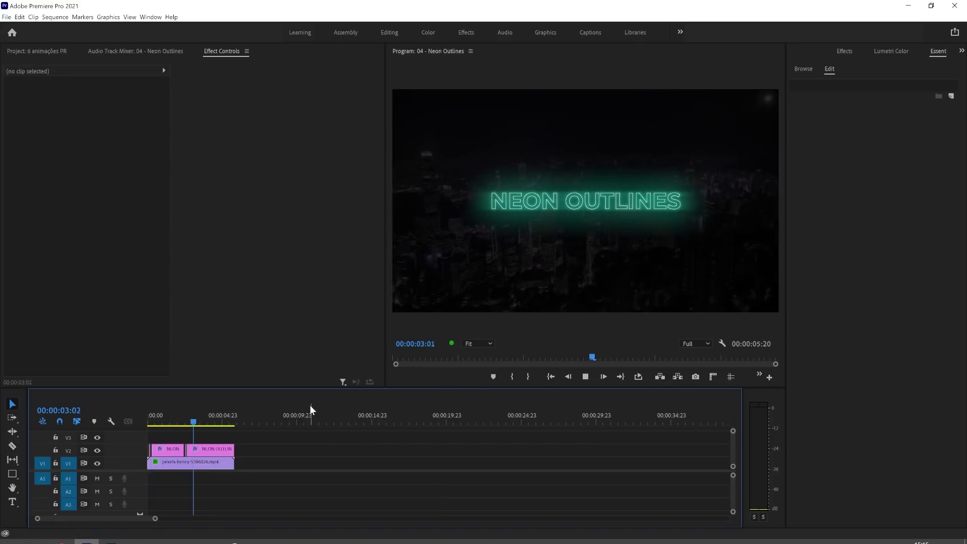
key("space")
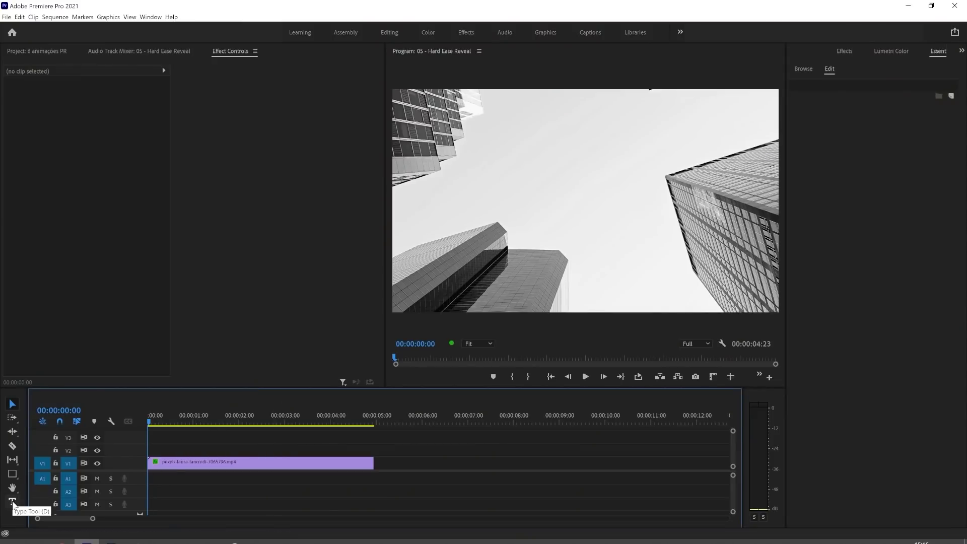
Step: Add two black text titles over the building clip in 05 - Hard Ease Reveal: HARD on V2 and EASE on V3, offset below it
left_click(12, 503)
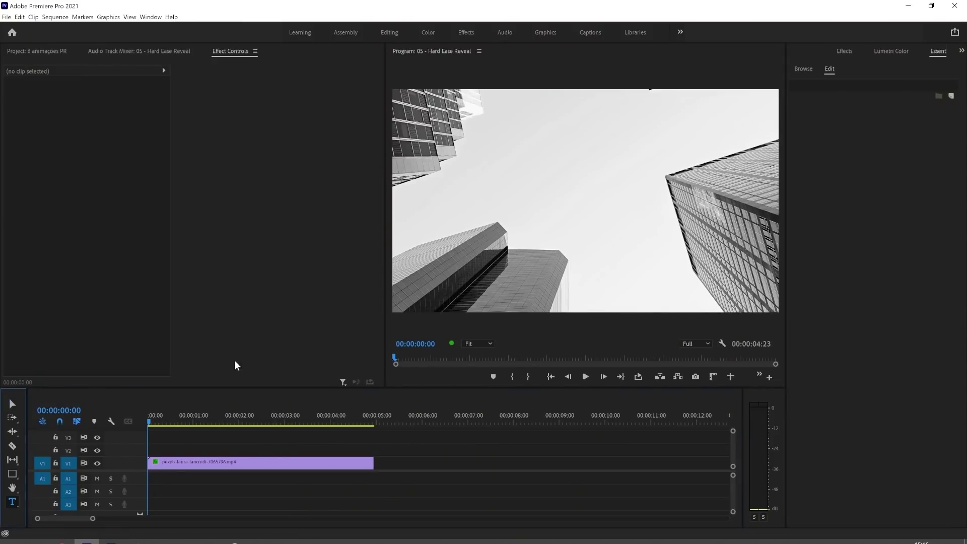
left_click(576, 198)
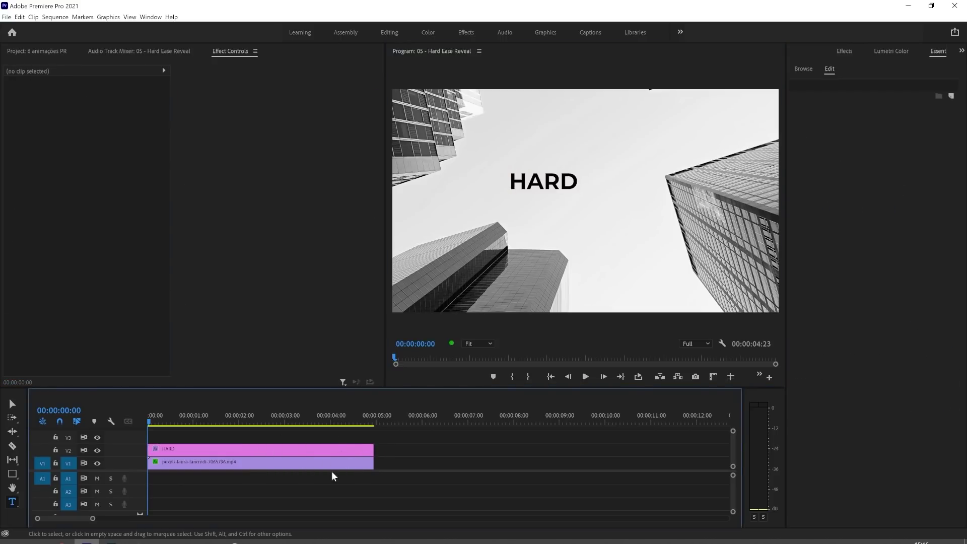
left_click(574, 216)
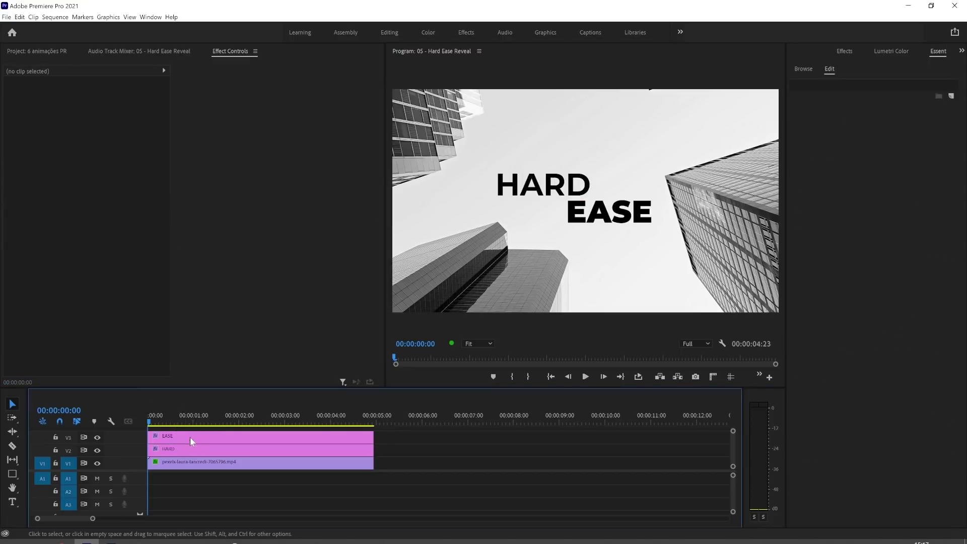
Step: Draw a rectangle directly above the word HARD inside the V2 title and make it an inverted Mask with Shape
left_click(184, 449)
left_click(13, 476)
left_click(45, 473)
key("ctrl+z")
left_click_drag(449, 89, 594, 175)
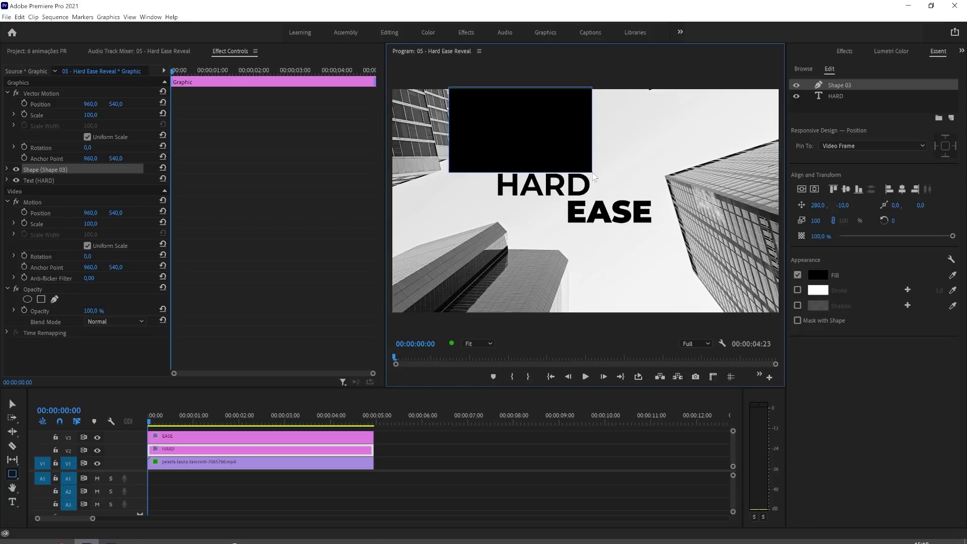
left_click(845, 86)
left_click(797, 321)
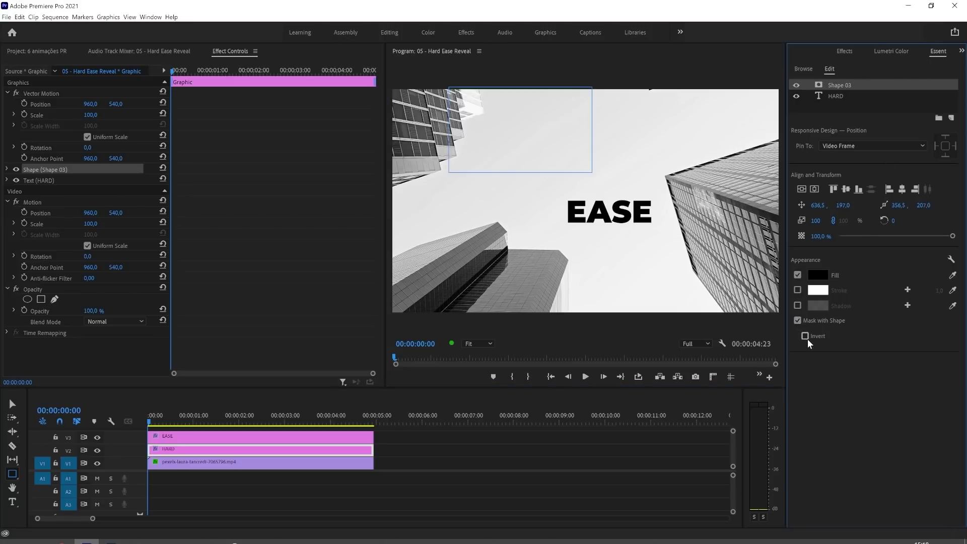
left_click(805, 337)
Step: Draw a rectangle directly below the word EASE inside the V3 title and make it an inverted Mask with Shape
left_click(236, 436)
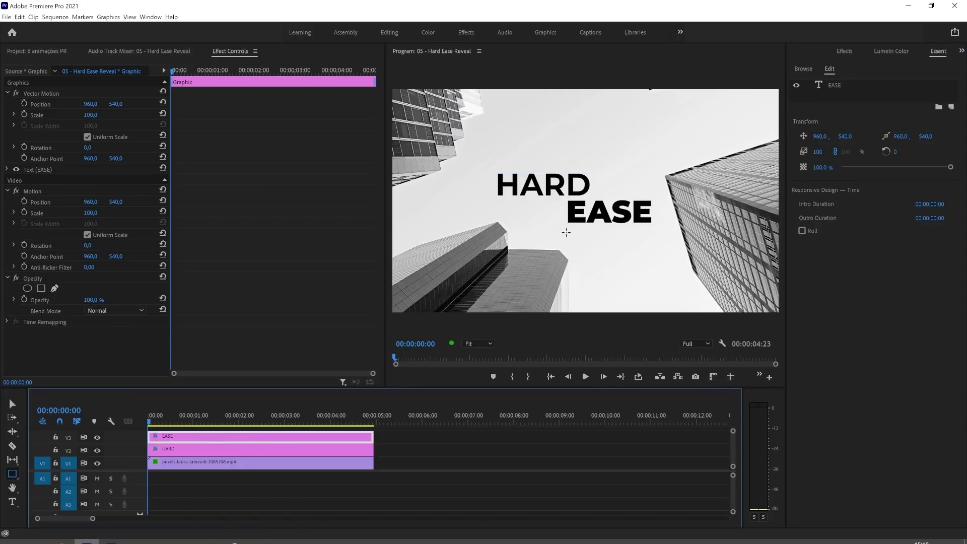
left_click_drag(567, 224, 766, 312)
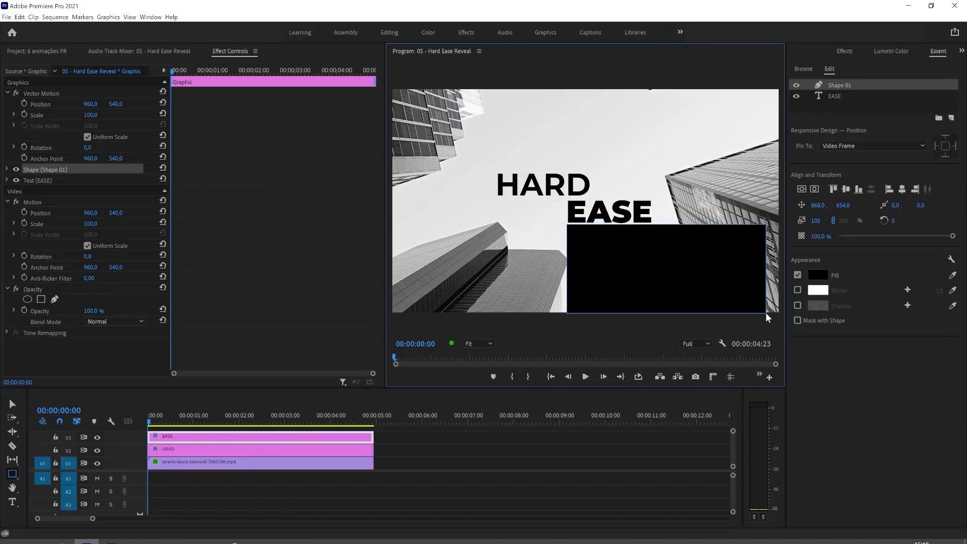
left_click(797, 320)
left_click(821, 340)
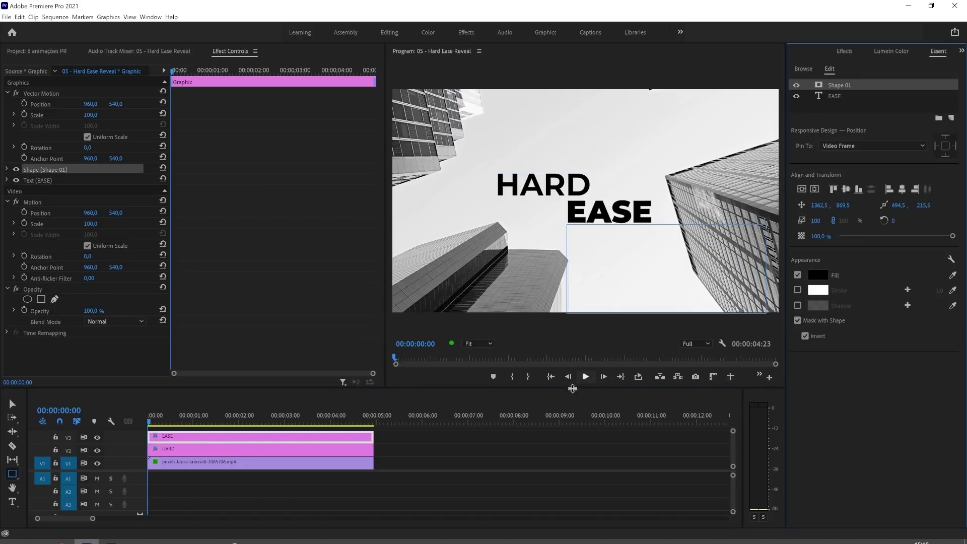
Step: Keyframe the EASE text's Position at 00:00:00:22, and set its vertical position to 791.9 at the start so it begins hidden below
left_click(182, 436)
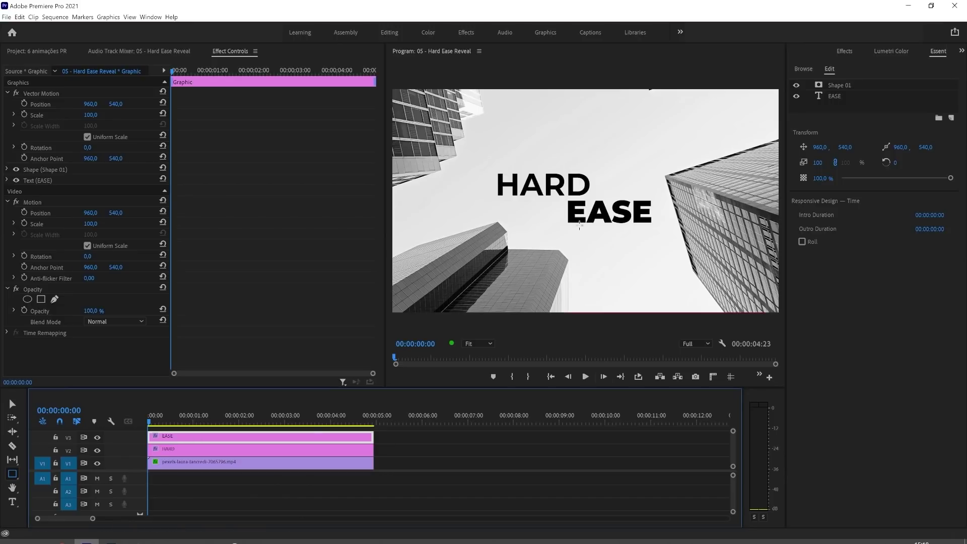
left_click(44, 182)
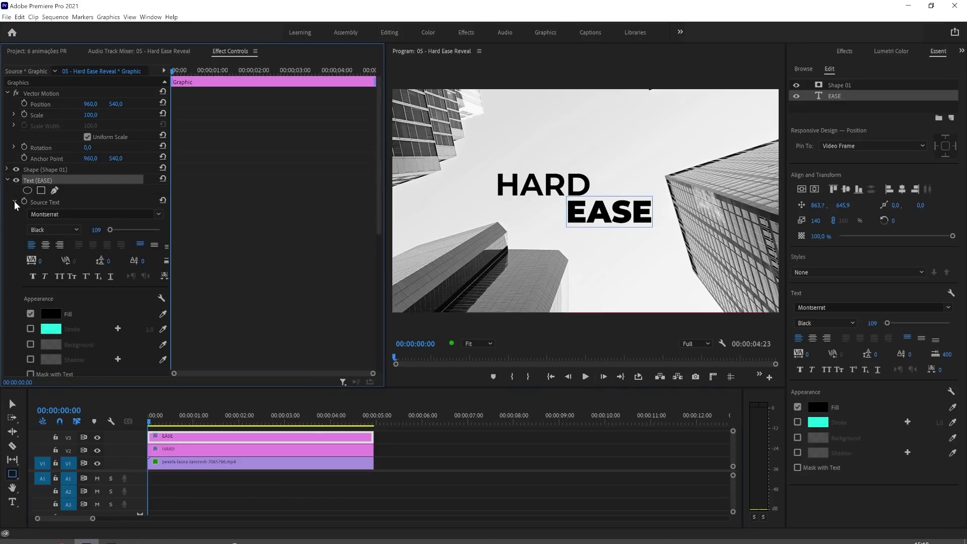
left_click(14, 201)
left_click(44, 222)
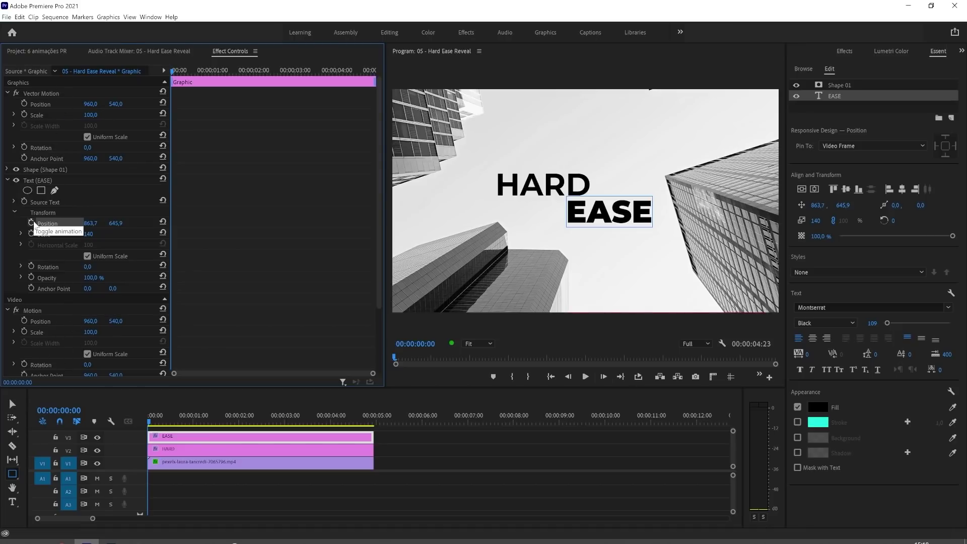
left_click(190, 71)
left_click_drag(192, 74, 210, 75)
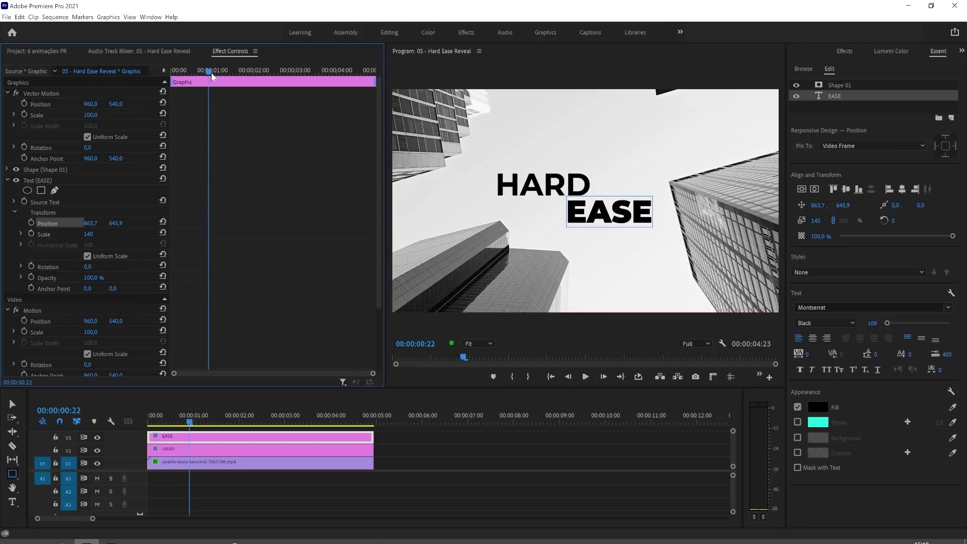
left_click(31, 222)
left_click_drag(207, 72, 158, 90)
left_click_drag(112, 225, 227, 225)
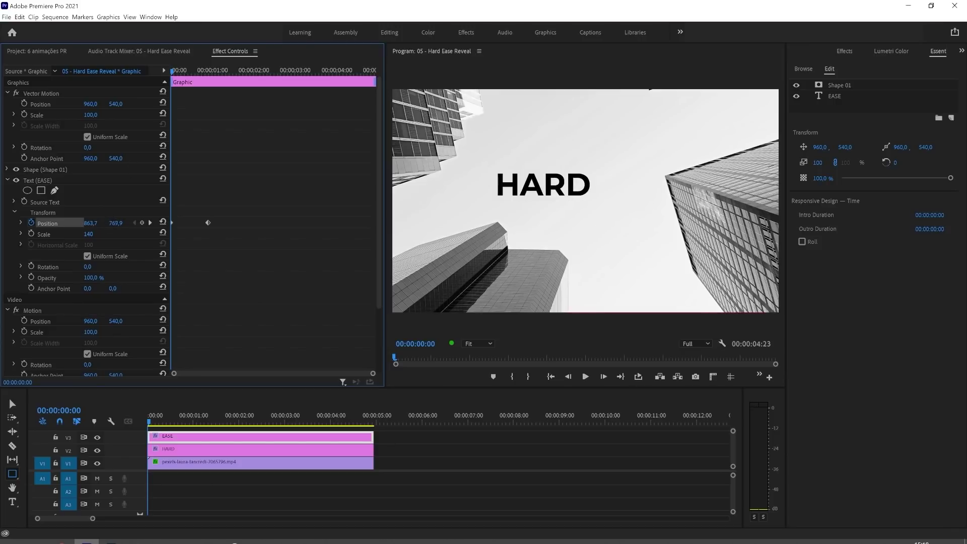
Step: Keyframe the HARD text's Position at the start and at 00:00:01:00, setting the starting vertical position to 379.6 so it begins hidden above
left_click(169, 450)
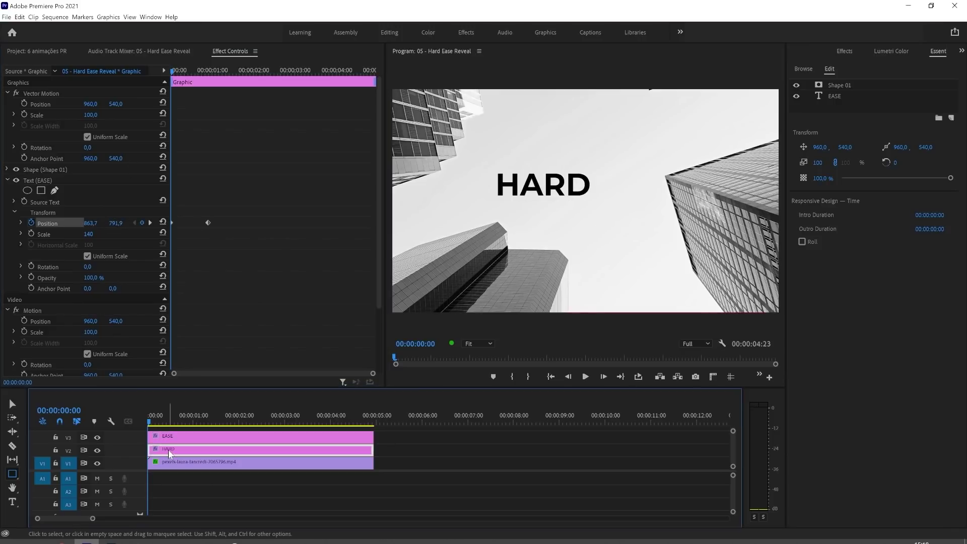
left_click(7, 180)
left_click(210, 71)
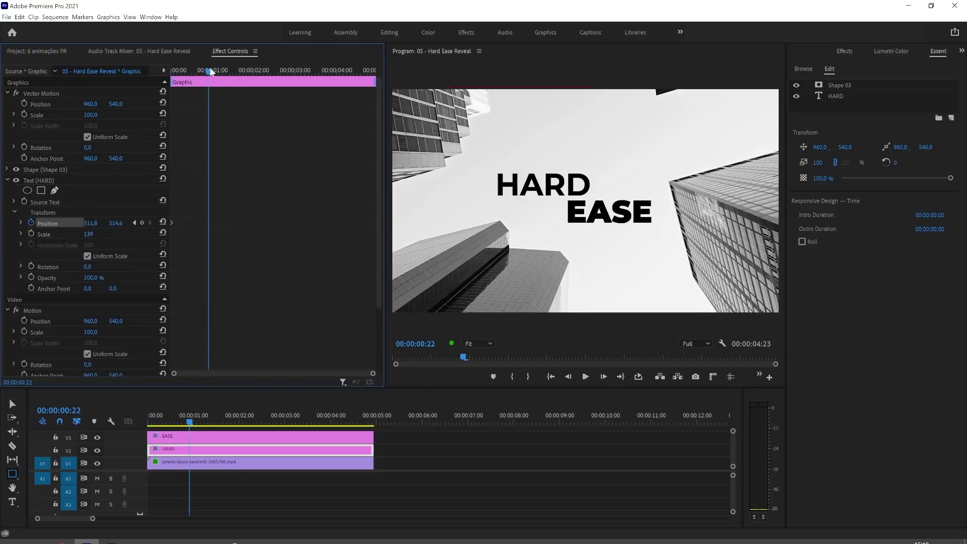
left_click_drag(210, 71, 212, 71)
left_click(142, 222)
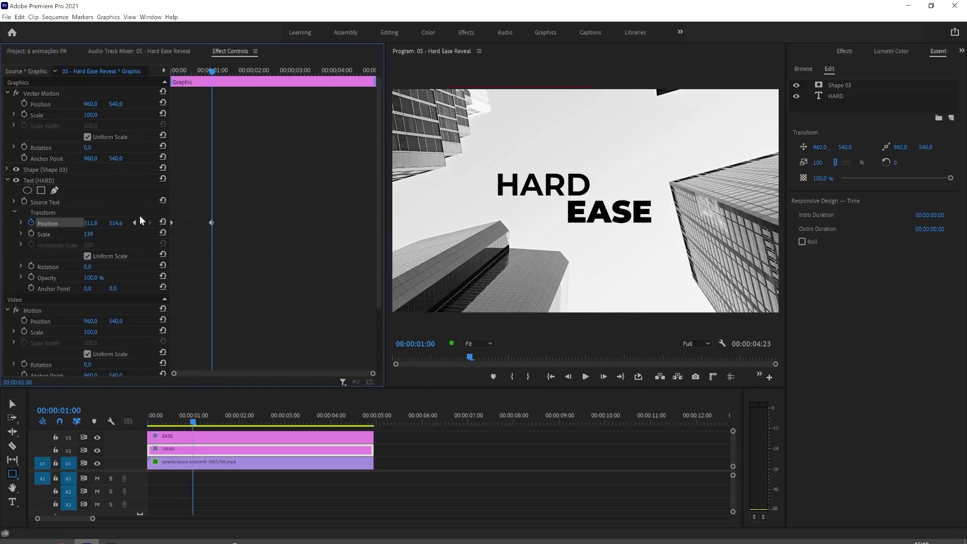
left_click(135, 223)
left_click_drag(118, 224, 52, 224)
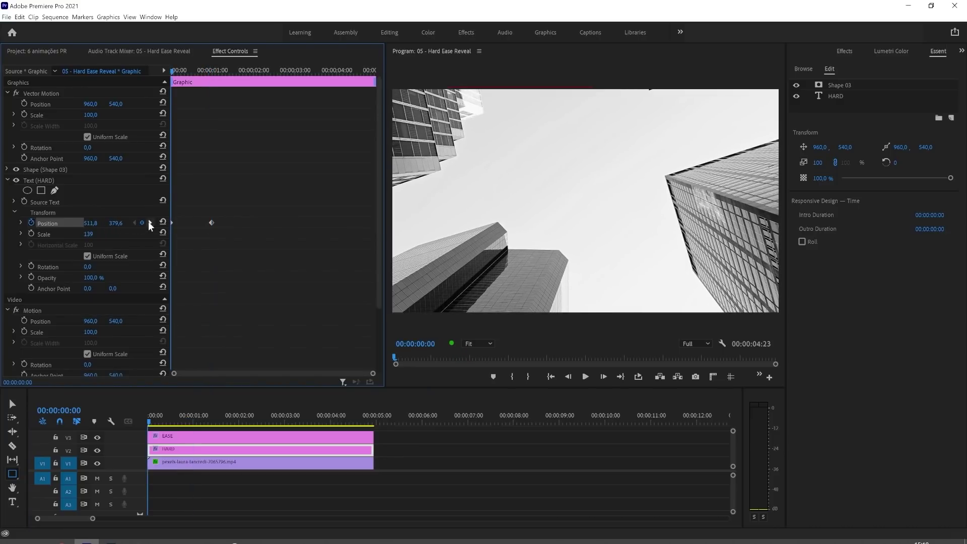